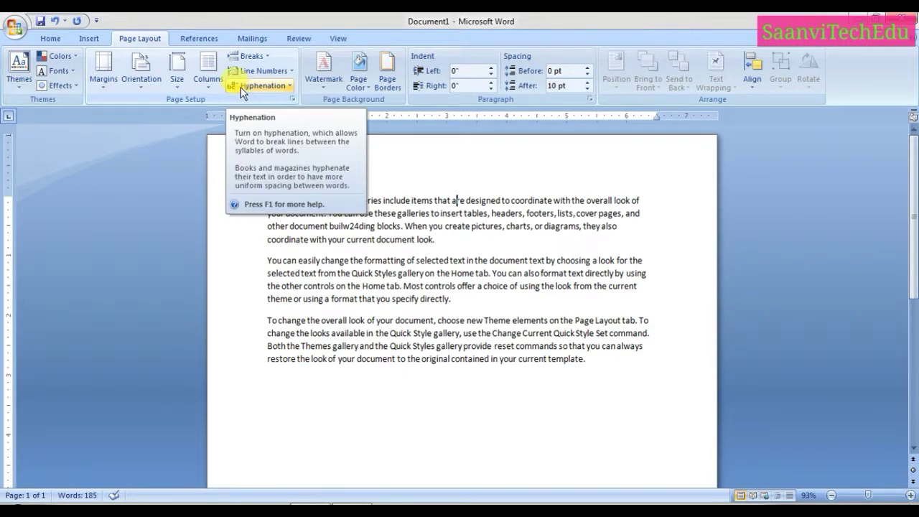
Select the three sample paragraphs, then deselect on the empty line below
{"action": "left_click", "coordinate": [267, 202]}
{"action": "left_click_drag", "start_coordinate": [264, 200], "coordinate": [587, 361]}
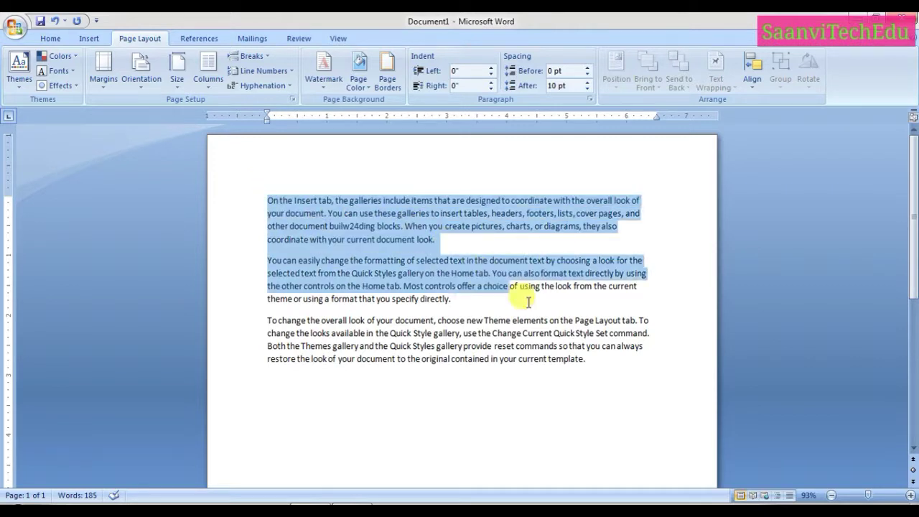
{"action": "left_click", "coordinate": [438, 239]}
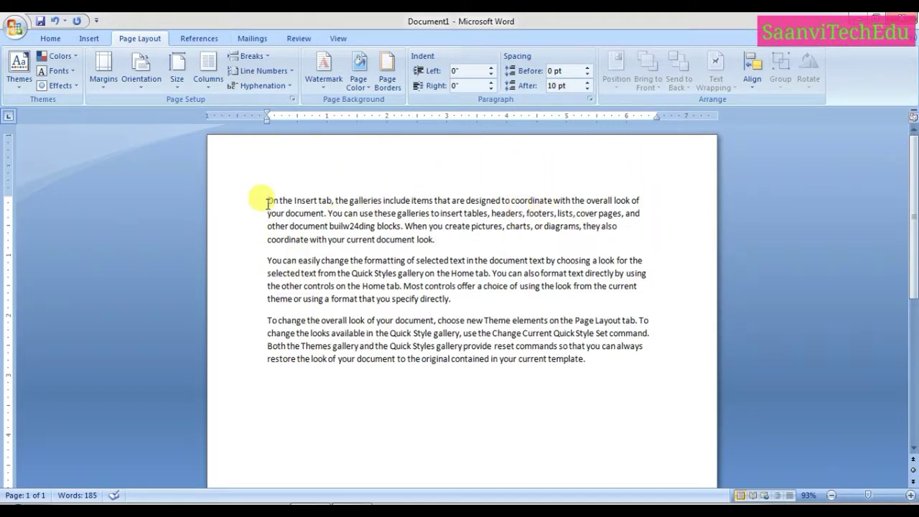
{"action": "left_click_drag", "start_coordinate": [267, 200], "coordinate": [585, 359]}
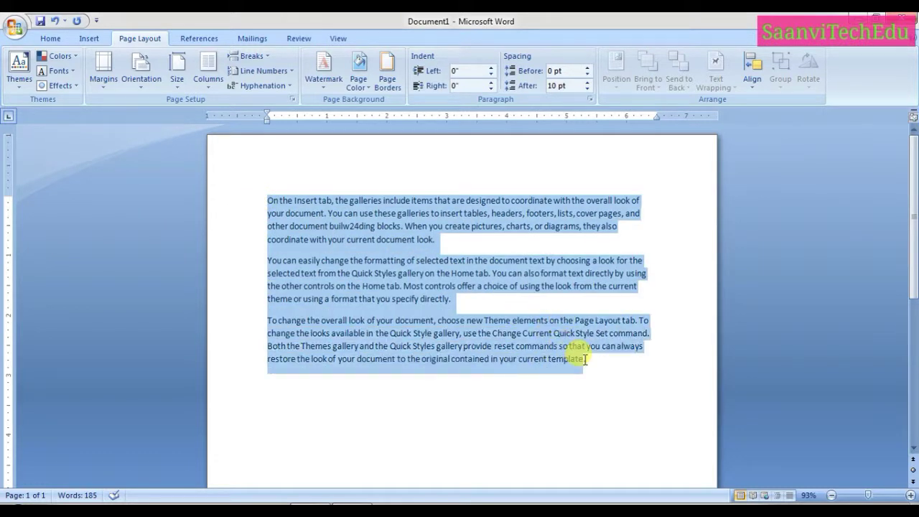
{"action": "left_click", "coordinate": [595, 427]}
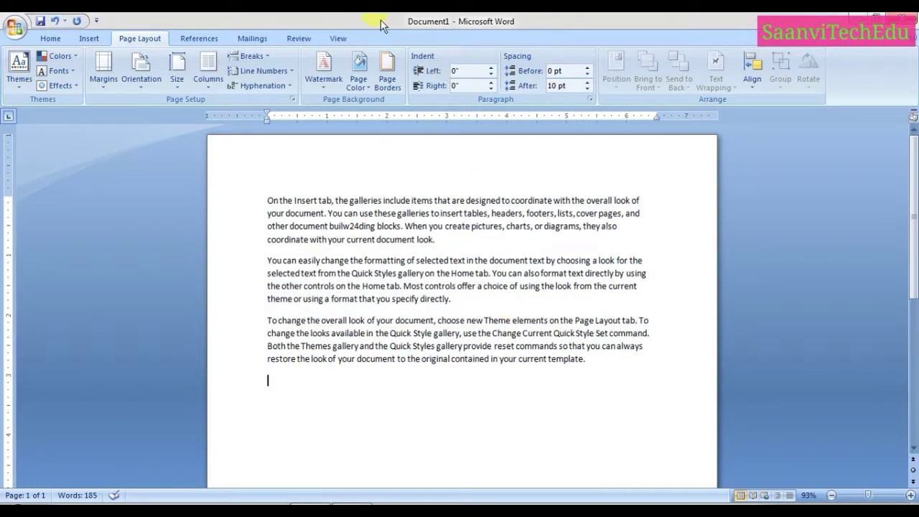
Apply the Two columns layout, review the page, and select all text for copying
{"action": "left_click", "coordinate": [204, 89]}
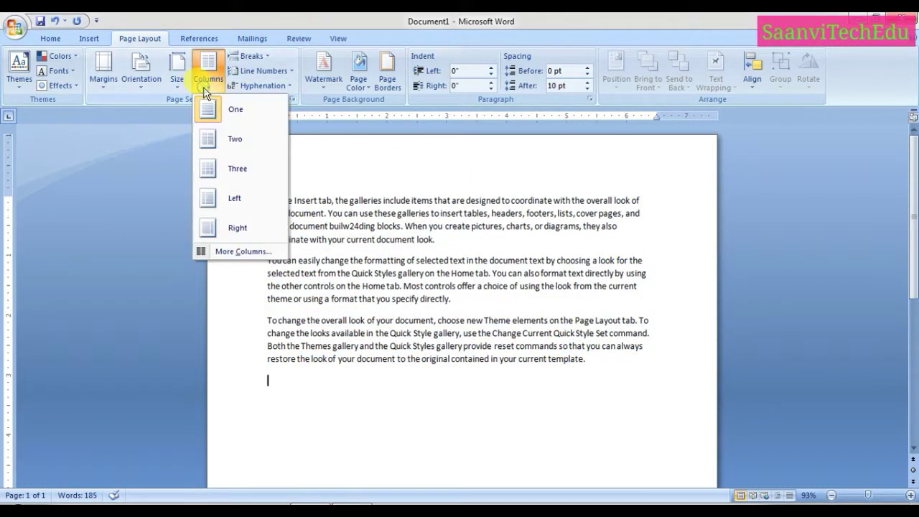
{"action": "left_click", "coordinate": [233, 140]}
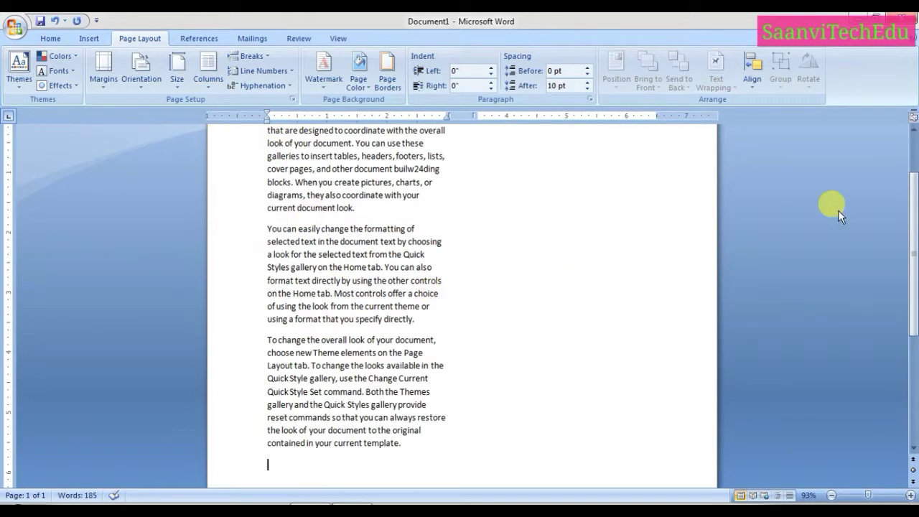
{"action": "left_click_drag", "start_coordinate": [908, 208], "coordinate": [907, 185]}
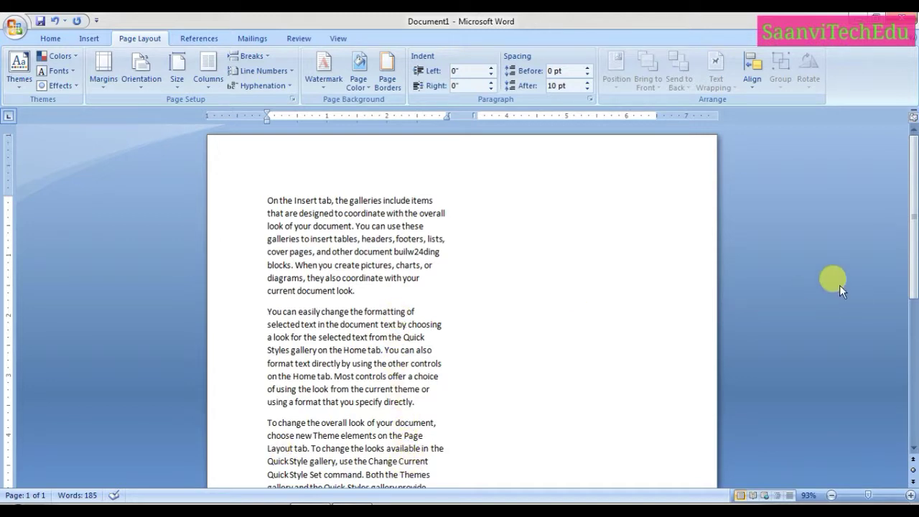
{"action": "left_click_drag", "start_coordinate": [906, 216], "coordinate": [909, 365]}
{"action": "left_click", "coordinate": [384, 302]}
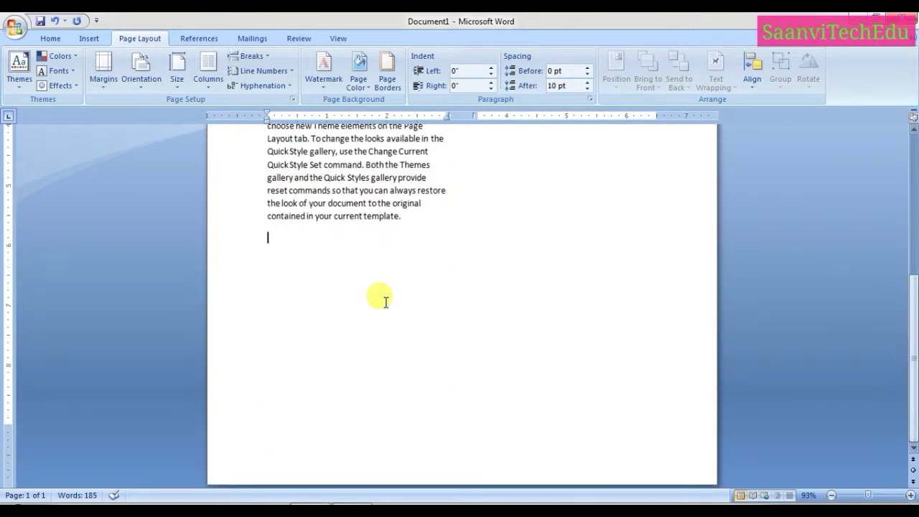
{"action": "left_click_drag", "start_coordinate": [908, 333], "coordinate": [913, 188]}
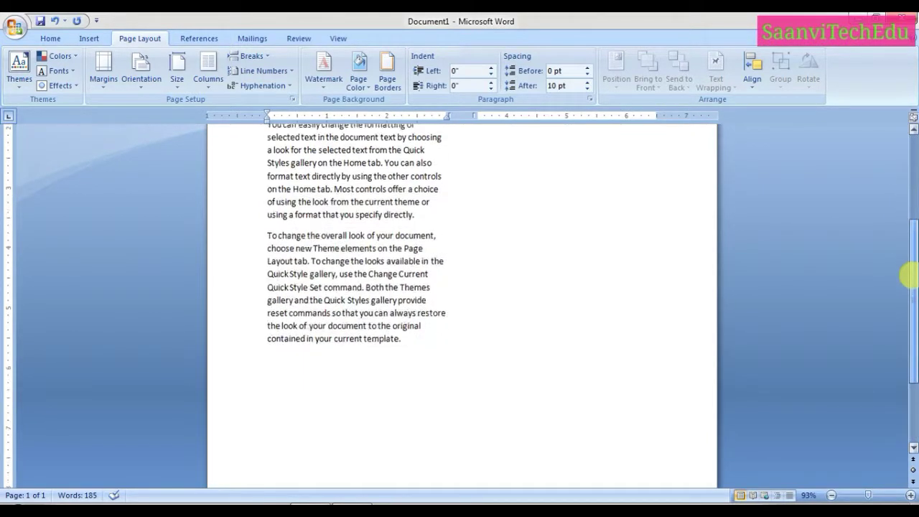
{"action": "mouse_move", "coordinate": [266, 184]}
{"action": "left_mouse_down"}
{"action": "mouse_move", "coordinate": [400, 500]}
{"action": "mouse_move", "coordinate": [403, 373]}
{"action": "left_mouse_up"}
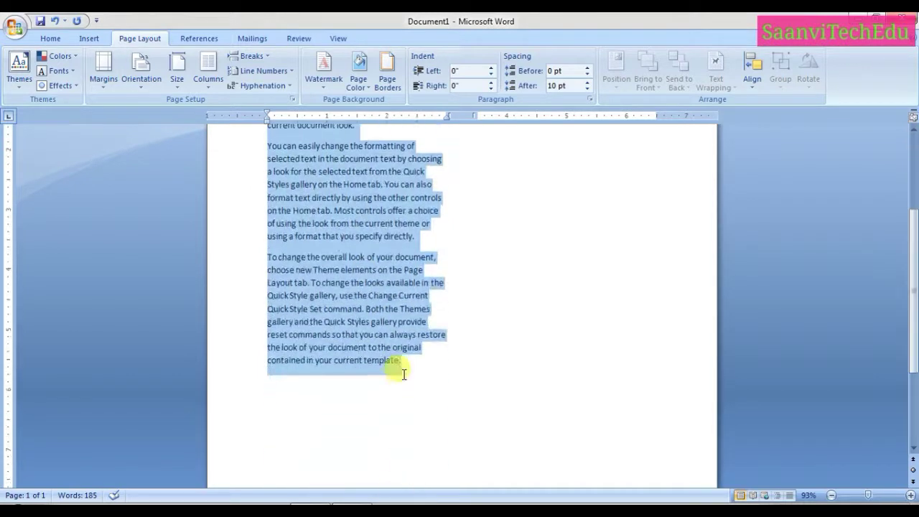
Paste the three paragraphs twice below the last one, bringing the text to 555 words
{"action": "left_click", "coordinate": [364, 383]}
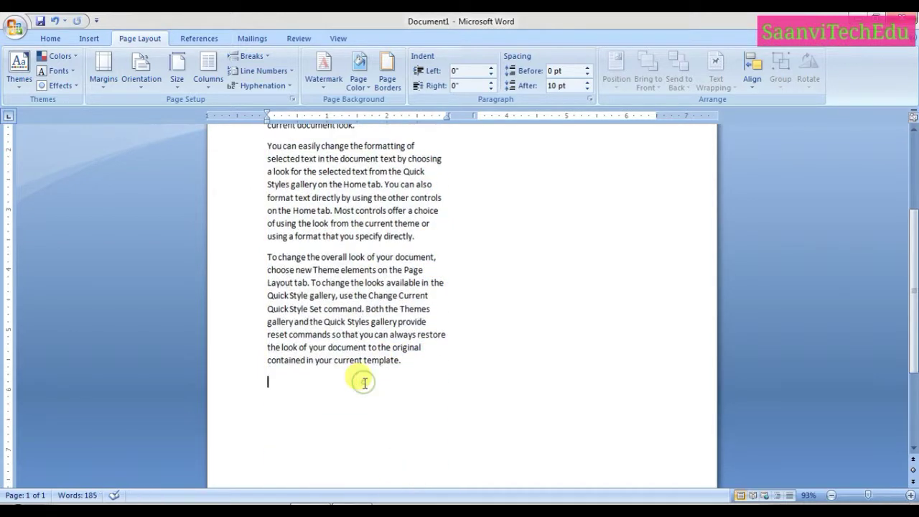
{"action": "key", "text": "ctrl+v"}
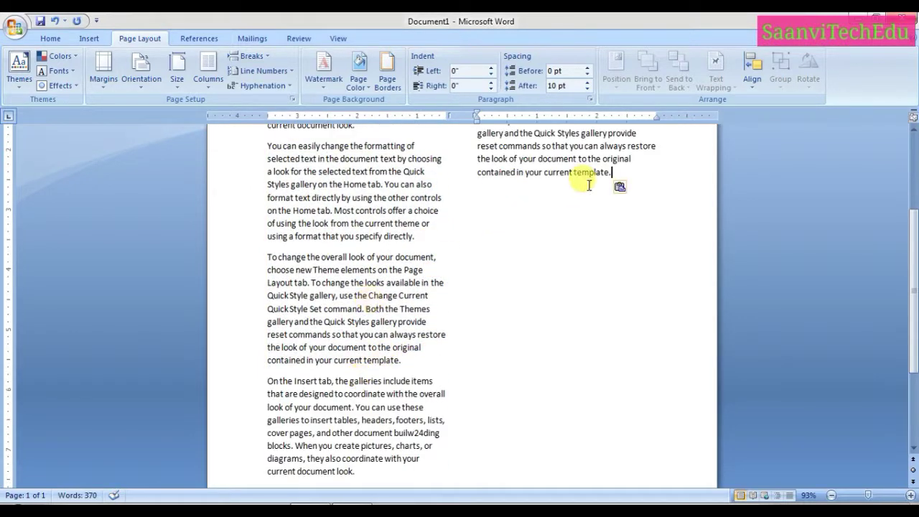
{"action": "key", "text": "BackSpace"}
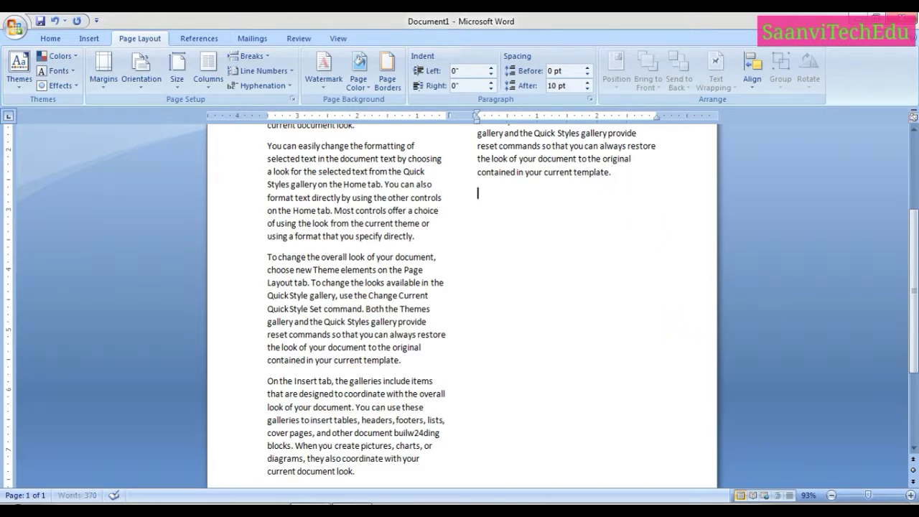
{"action": "key", "text": "ctrl+v"}
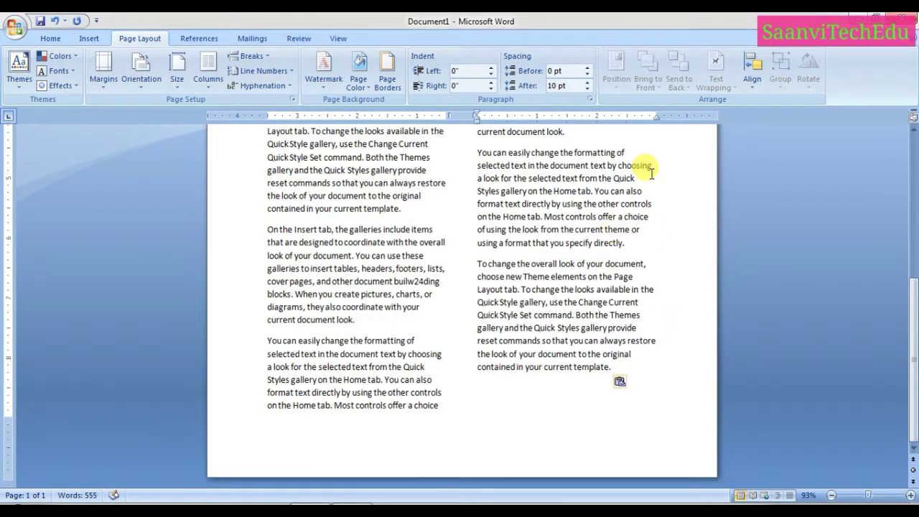
{"action": "scroll", "coordinate": [896, 404], "scroll_direction": "up", "scroll_amount": 8}
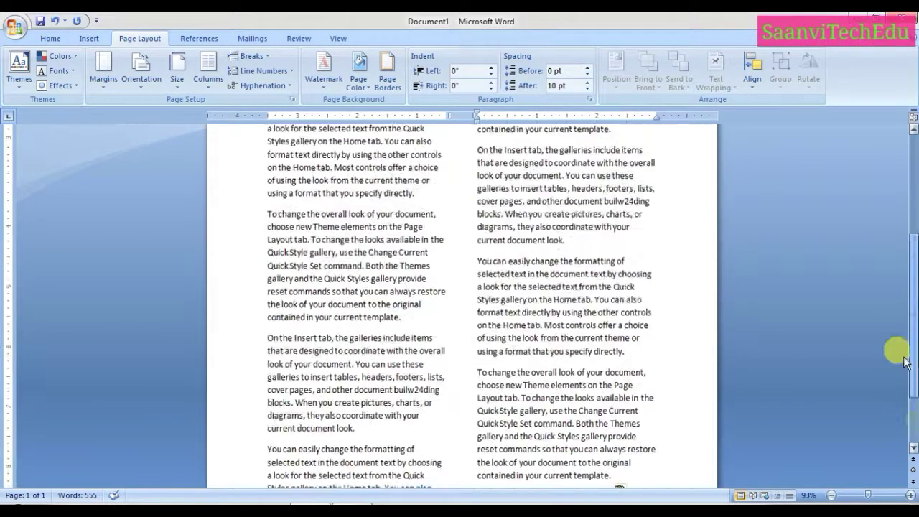
{"action": "scroll", "coordinate": [890, 287], "scroll_direction": "up", "scroll_amount": 8}
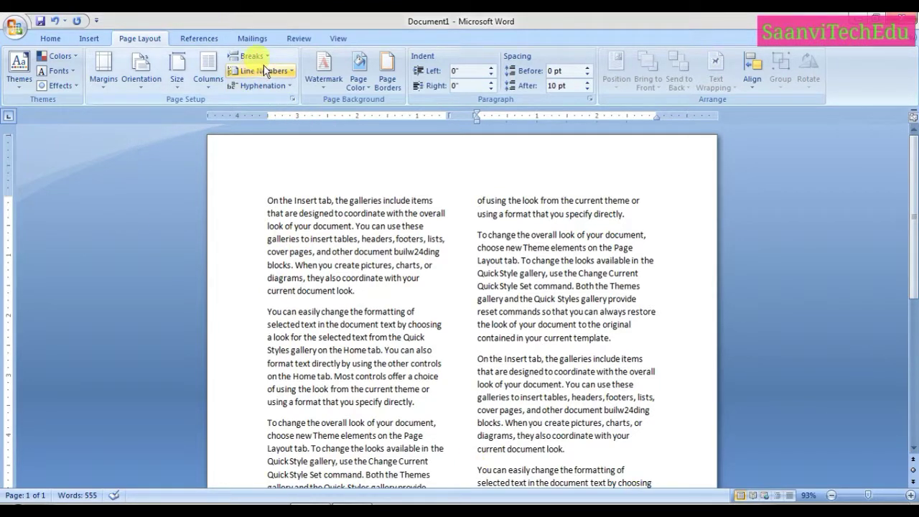
Turn on Continuous line numbering so both columns are numbered through line 75
{"action": "left_click", "coordinate": [289, 72]}
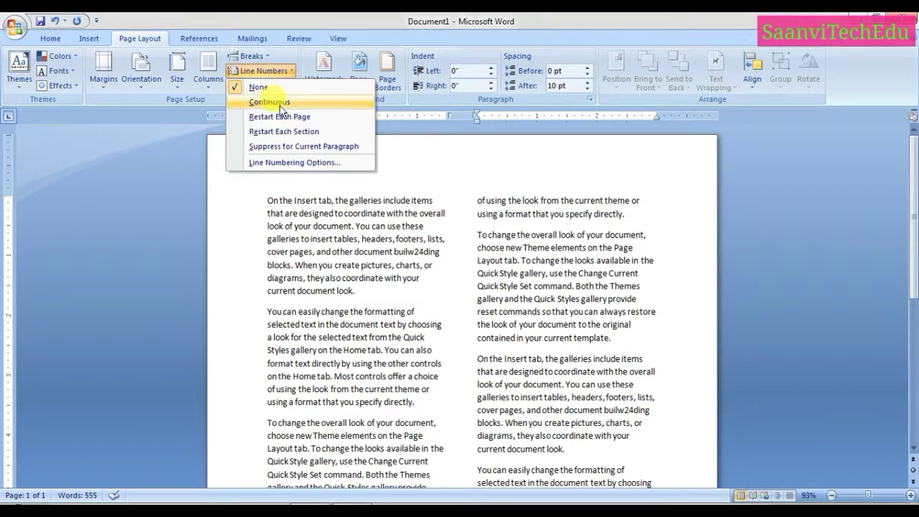
{"action": "left_click", "coordinate": [280, 104]}
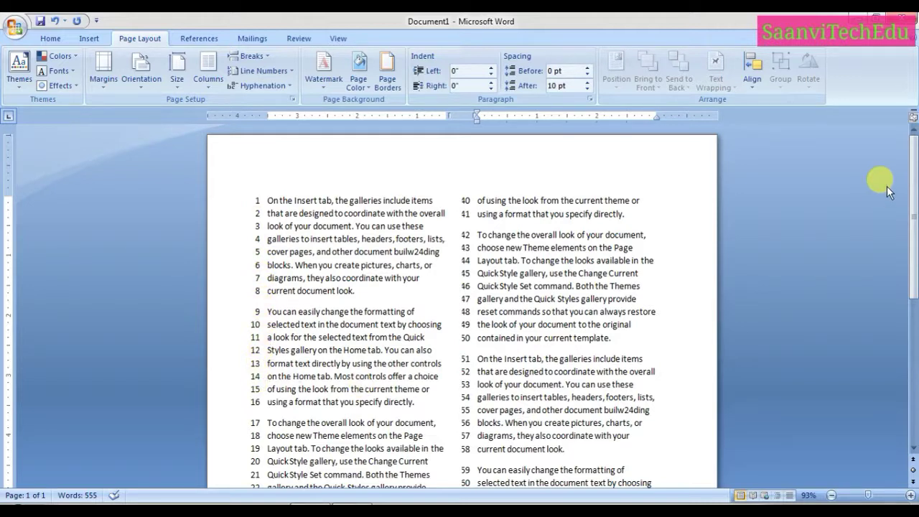
{"action": "left_click_drag", "start_coordinate": [913, 206], "coordinate": [916, 367]}
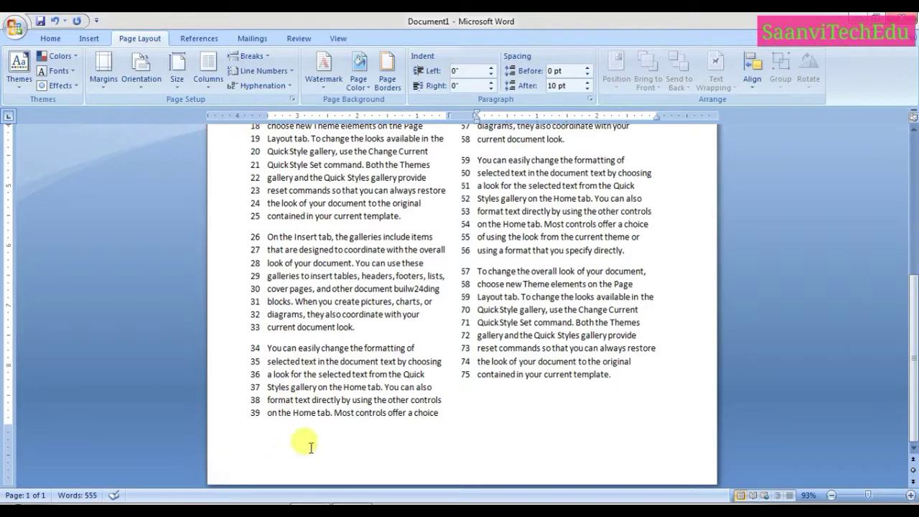
{"action": "left_click_drag", "start_coordinate": [914, 357], "coordinate": [916, 189]}
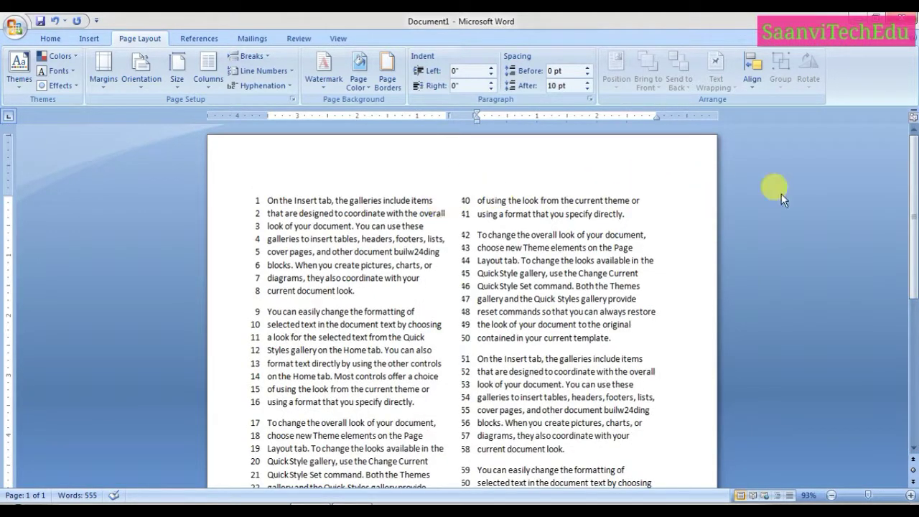
Switch to the Three columns layout, spilling onto page 2 with lines numbered to 126
{"action": "scroll", "coordinate": [915, 216], "scroll_direction": "down", "scroll_amount": 2}
{"action": "scroll", "coordinate": [914, 215], "scroll_direction": "up", "scroll_amount": 2}
{"action": "left_click", "coordinate": [208, 83]}
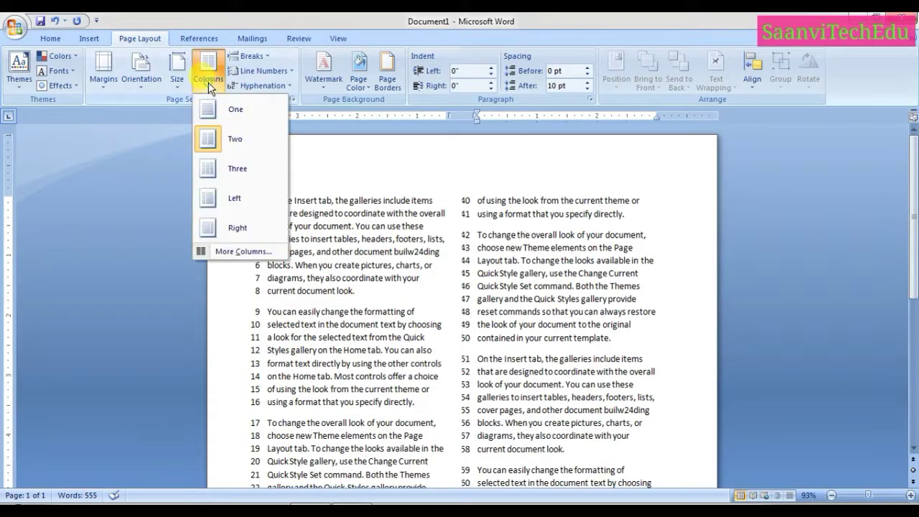
{"action": "left_click", "coordinate": [241, 172]}
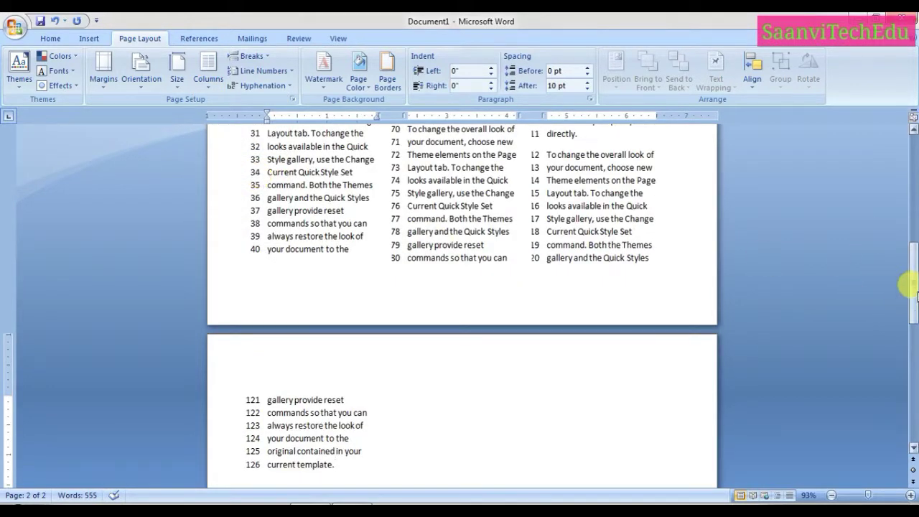
{"action": "left_click_drag", "start_coordinate": [906, 285], "coordinate": [908, 162]}
{"action": "left_click", "coordinate": [271, 204]}
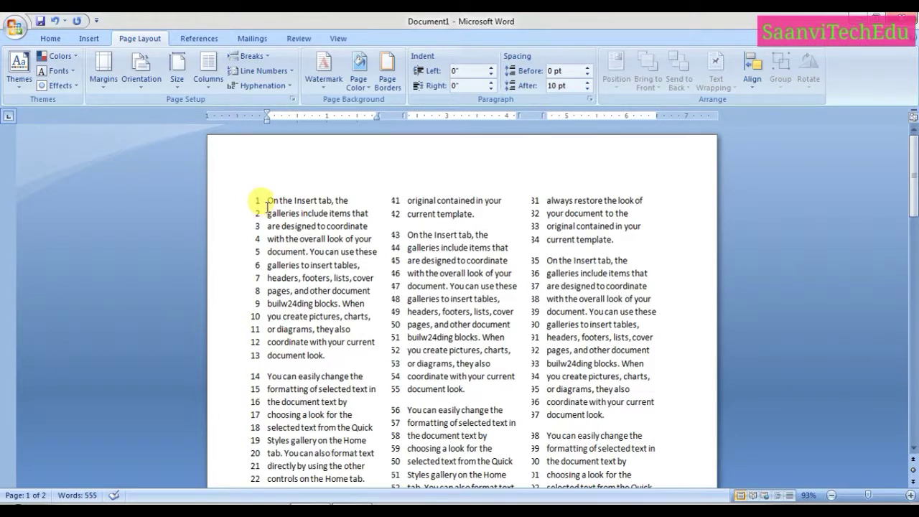
Select text in the first and third columns on page 1
{"action": "left_click_drag", "start_coordinate": [267, 199], "coordinate": [329, 465]}
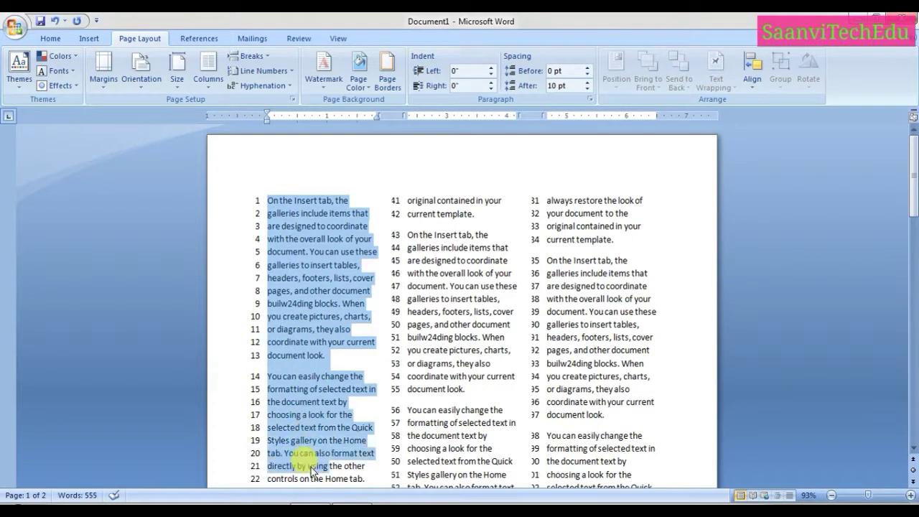
{"action": "left_click_drag", "start_coordinate": [407, 200], "coordinate": [459, 448]}
{"action": "left_click_drag", "start_coordinate": [546, 200], "coordinate": [632, 459]}
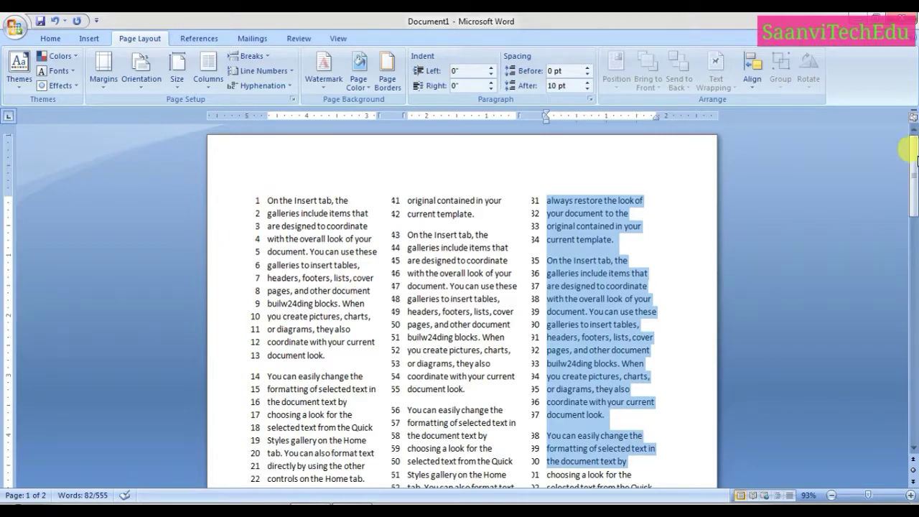
{"action": "mouse_move", "coordinate": [913, 171]}
{"action": "left_mouse_down"}
{"action": "mouse_move", "coordinate": [908, 260]}
{"action": "mouse_move", "coordinate": [908, 187]}
{"action": "left_mouse_up"}
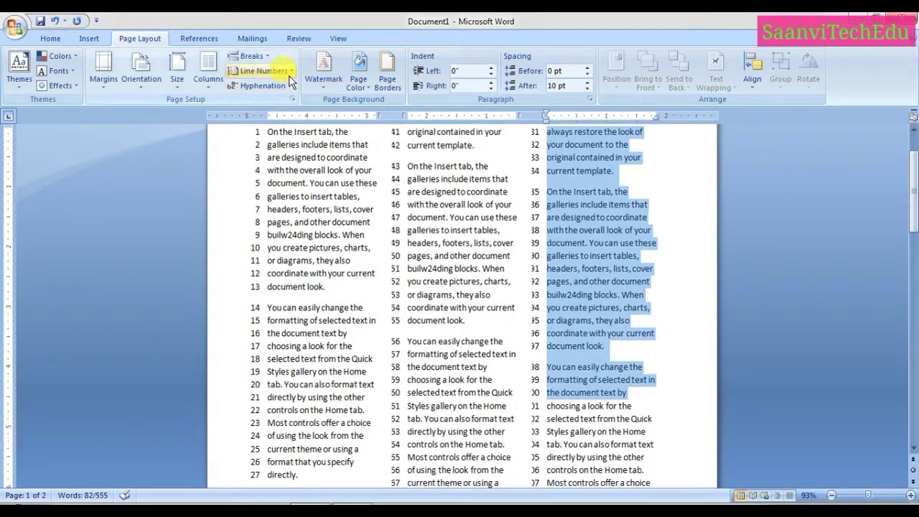
Set line numbering to Restart Each Page and select page 2's six lines, numbered 1–6
{"action": "left_click", "coordinate": [291, 71]}
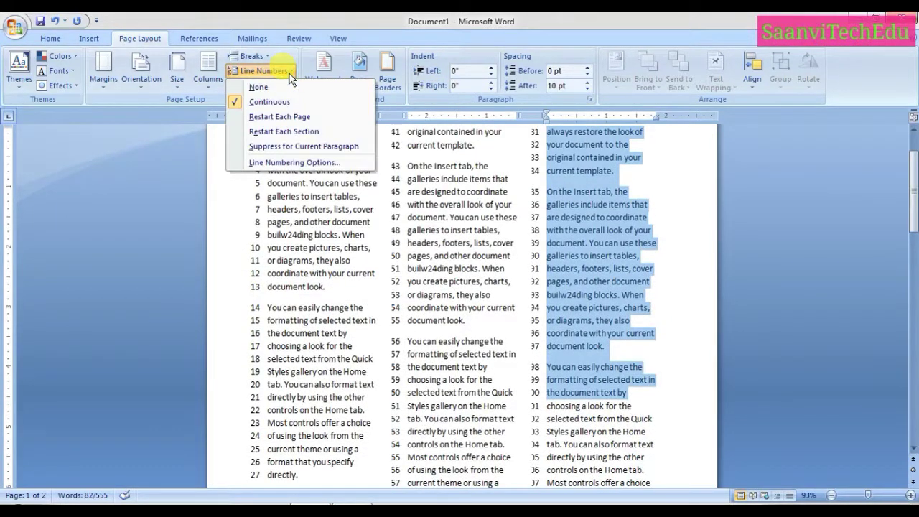
{"action": "left_click", "coordinate": [279, 119]}
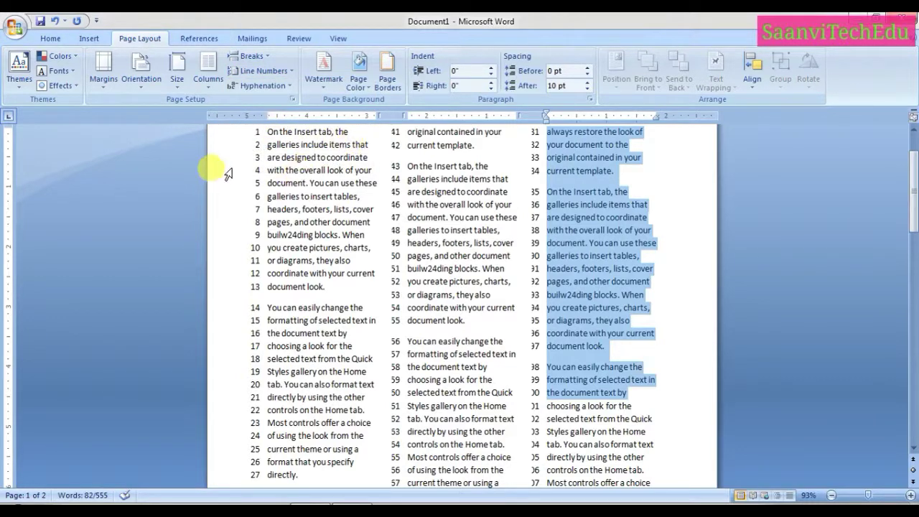
{"action": "left_click_drag", "start_coordinate": [910, 197], "coordinate": [909, 305]}
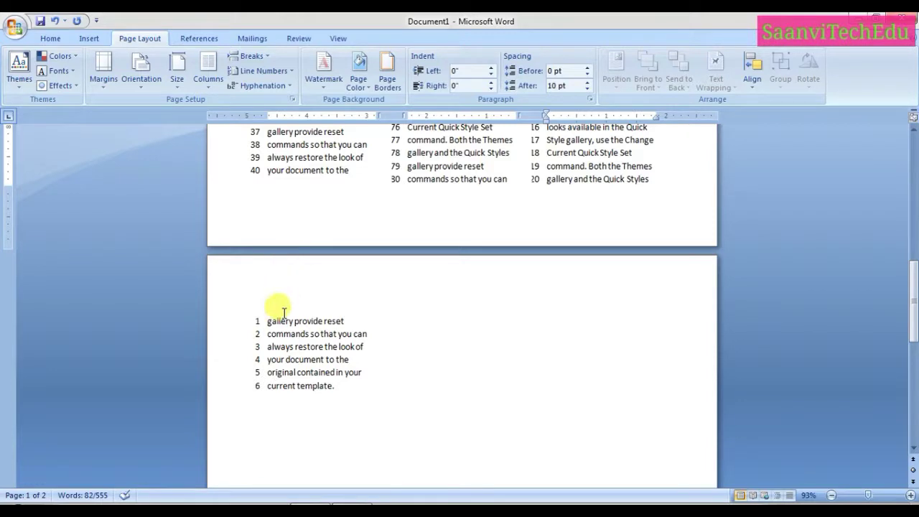
{"action": "left_click_drag", "start_coordinate": [269, 321], "coordinate": [406, 404]}
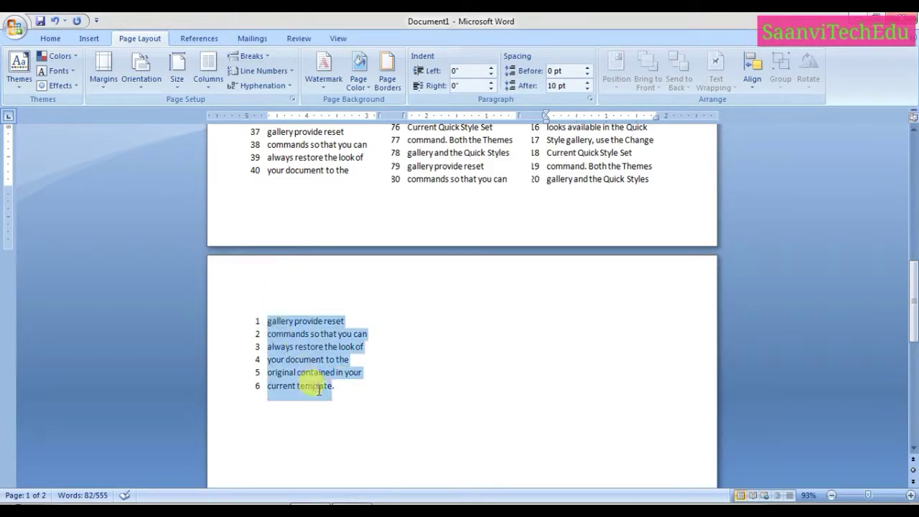
Switch line numbering to Restart Each Section so page 2's lines read 121–126
{"action": "left_click", "coordinate": [275, 74]}
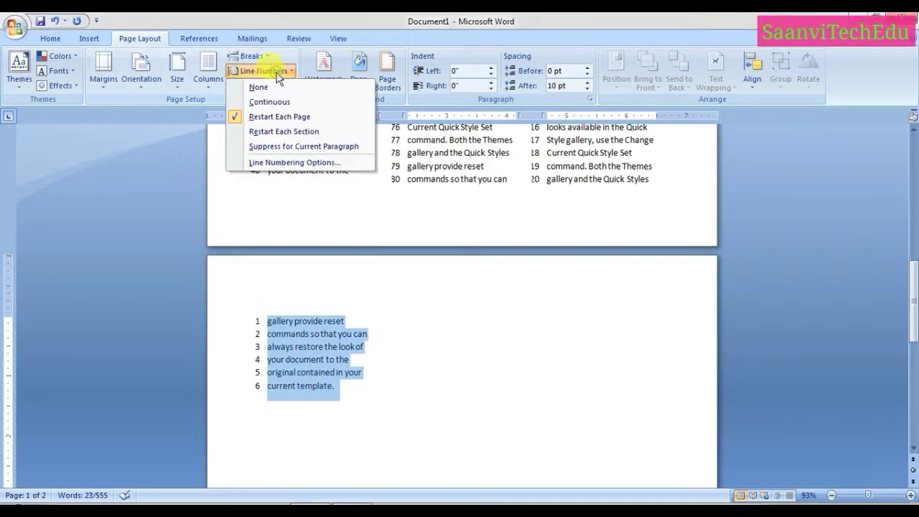
{"action": "left_click", "coordinate": [269, 134]}
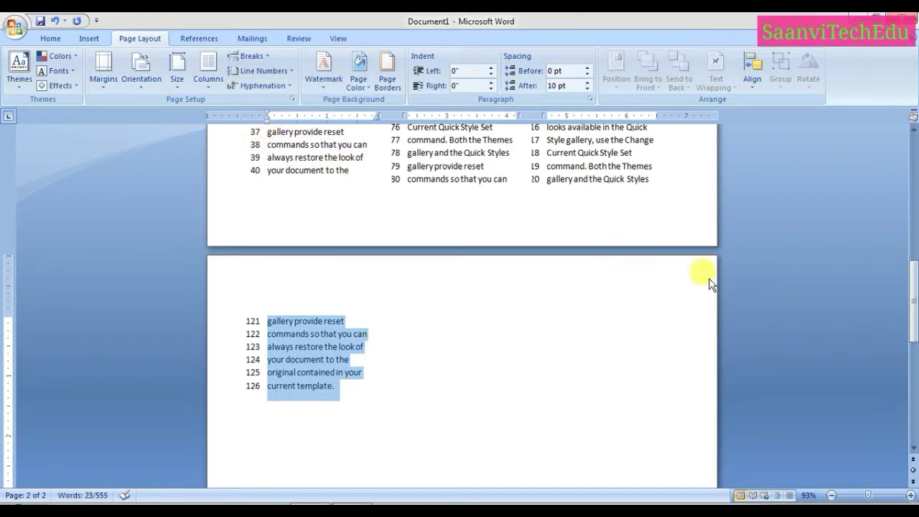
{"action": "left_click_drag", "start_coordinate": [915, 305], "coordinate": [915, 203]}
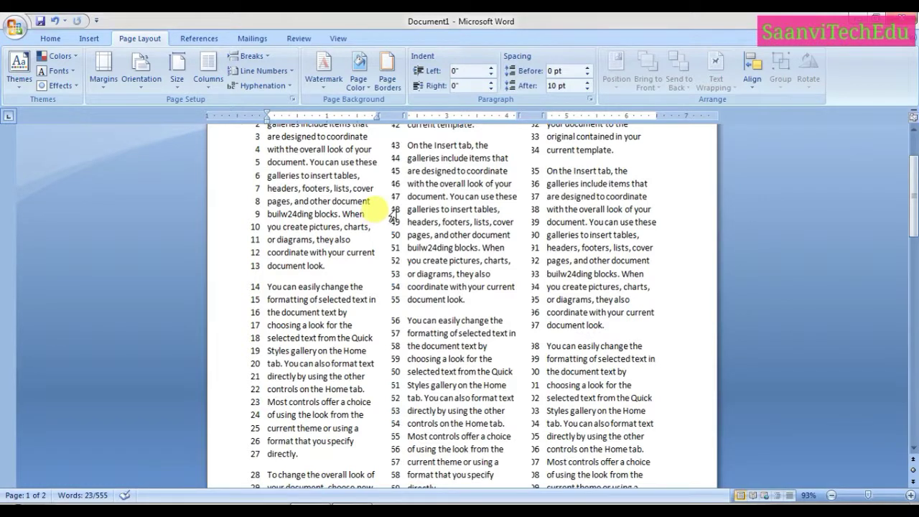
Set line numbering back to Continuous and try the Left column layout
{"action": "left_click", "coordinate": [290, 72]}
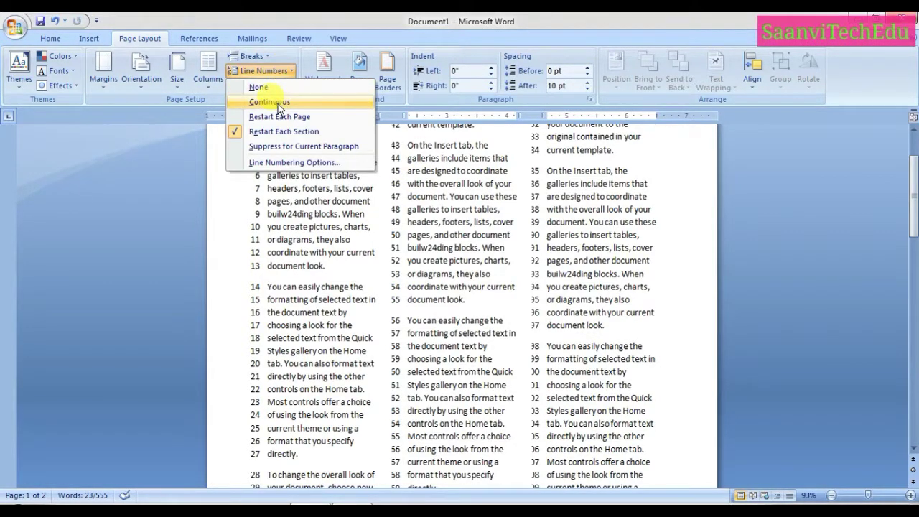
{"action": "left_click", "coordinate": [279, 106]}
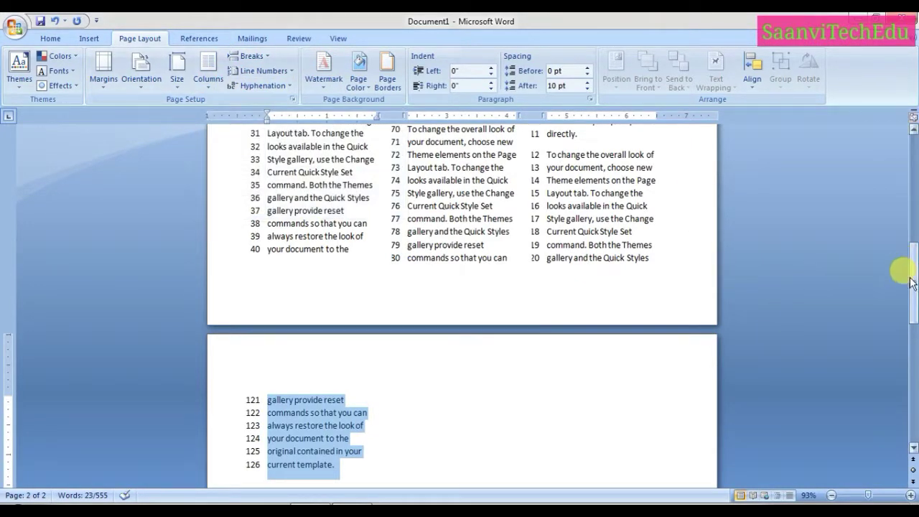
{"action": "left_click_drag", "start_coordinate": [910, 282], "coordinate": [909, 174]}
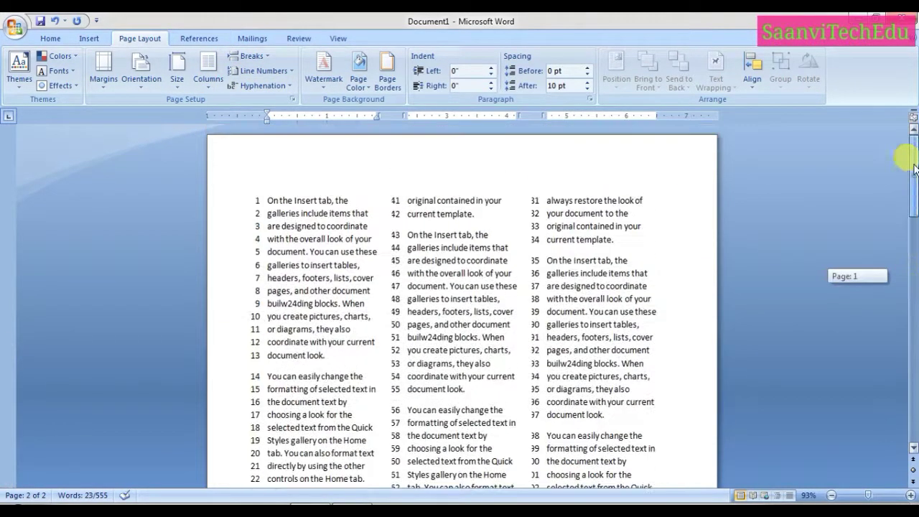
{"action": "left_click", "coordinate": [207, 77]}
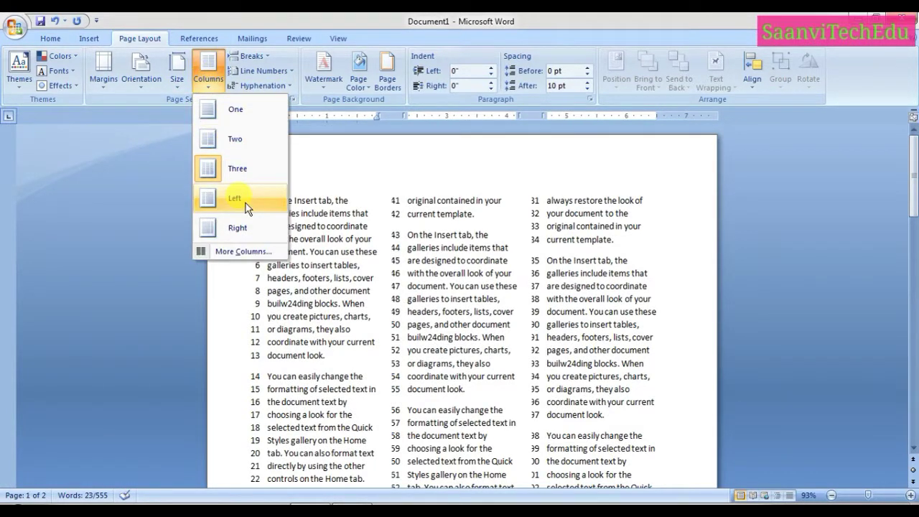
{"action": "left_click", "coordinate": [245, 206]}
{"action": "left_click", "coordinate": [370, 357]}
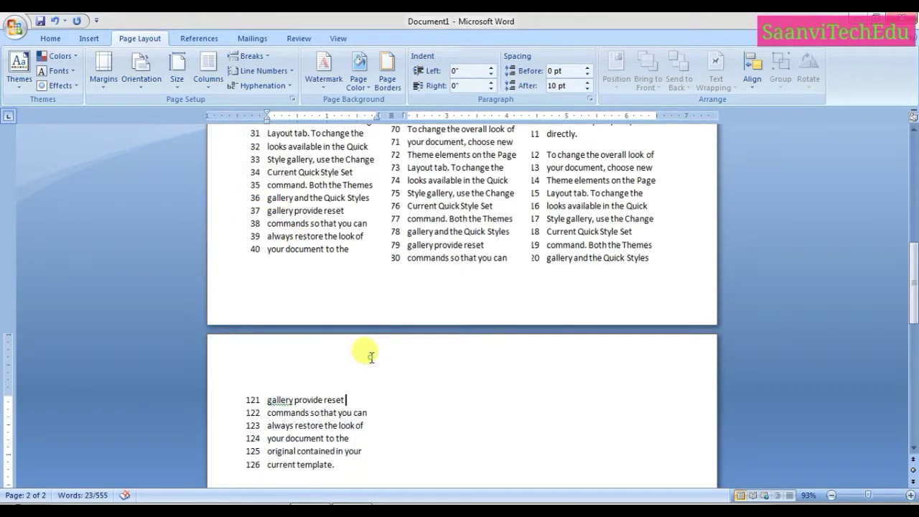
{"action": "left_click_drag", "start_coordinate": [909, 281], "coordinate": [895, 170]}
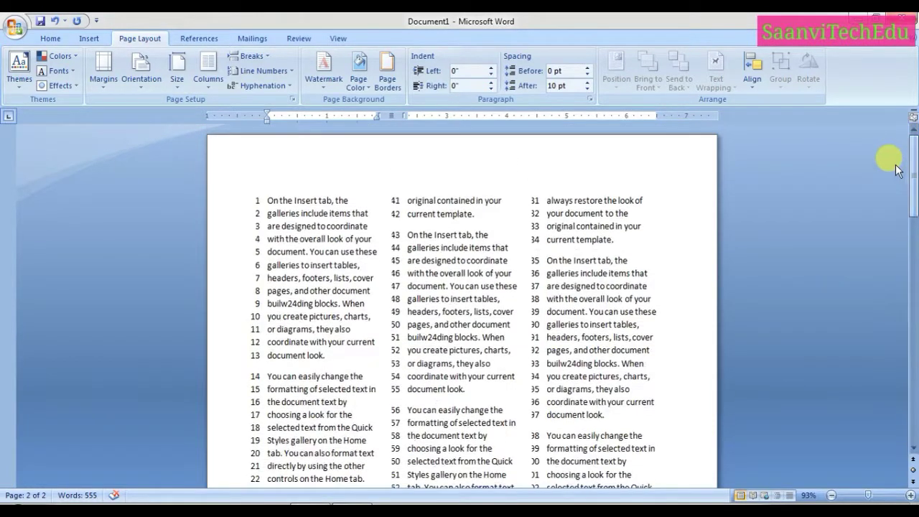
Undo three layout changes and redo one, returning to two unnumbered columns
{"action": "key", "text": "ctrl+z"}
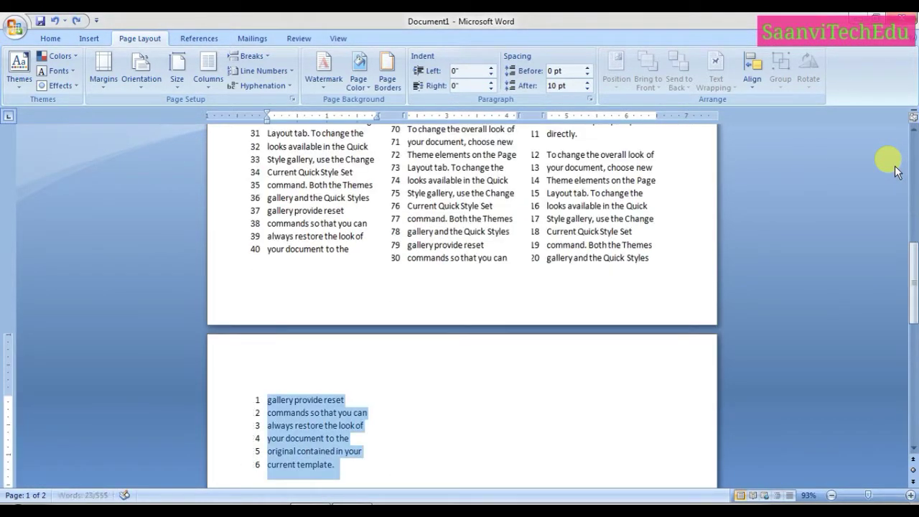
{"action": "key", "text": "ctrl+z"}
{"action": "key", "text": "ctrl+z"}
{"action": "key", "text": "ctrl+z"}
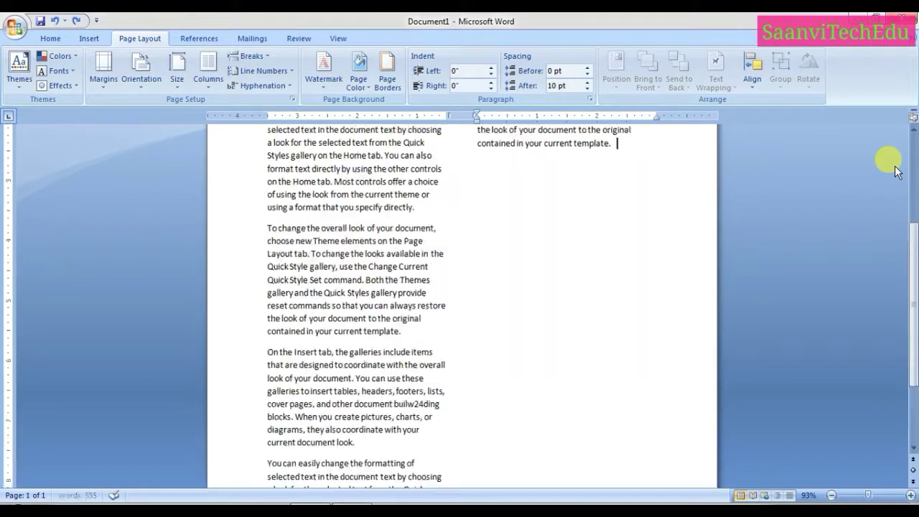
{"action": "key", "text": "ctrl+z"}
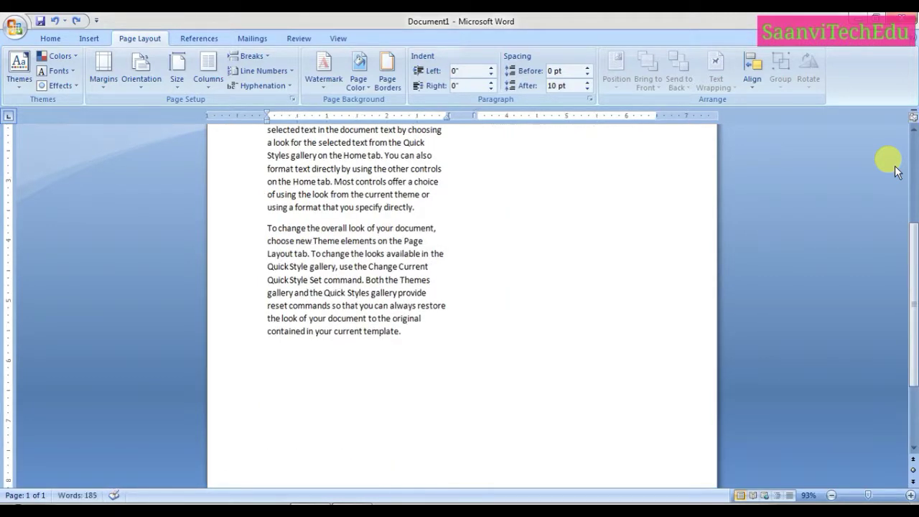
{"action": "key", "text": "ctrl+y"}
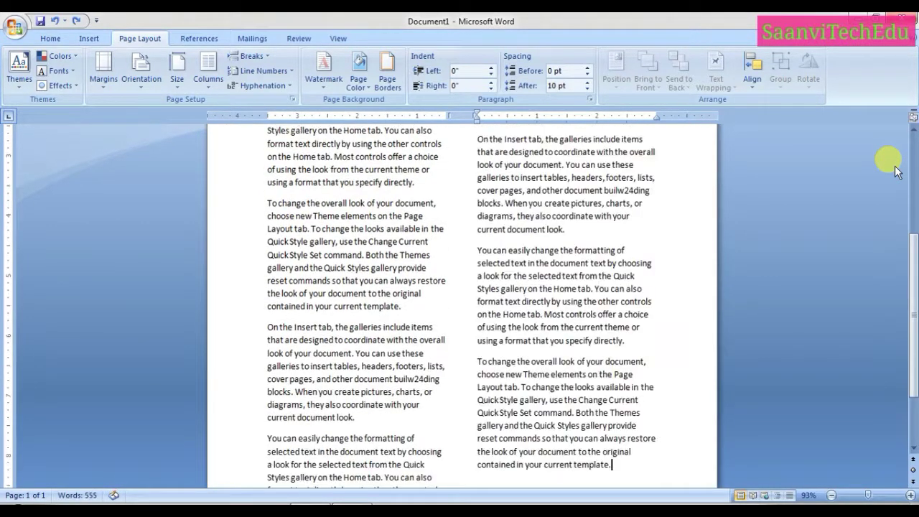
{"action": "scroll", "coordinate": [897, 190], "scroll_direction": "up", "scroll_amount": 3}
{"action": "scroll", "coordinate": [891, 204], "scroll_direction": "up", "scroll_amount": 3}
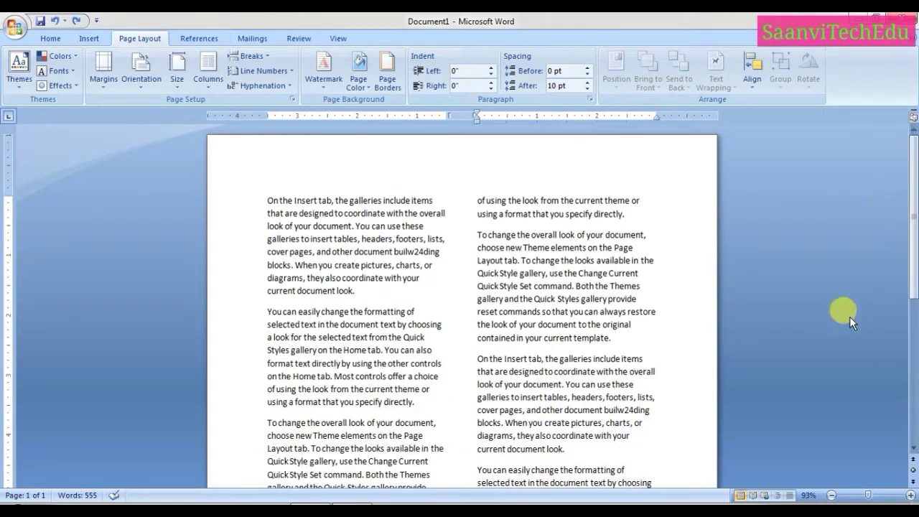
Apply the Left columns layout, then select the text in the wide right column
{"action": "left_click", "coordinate": [215, 81]}
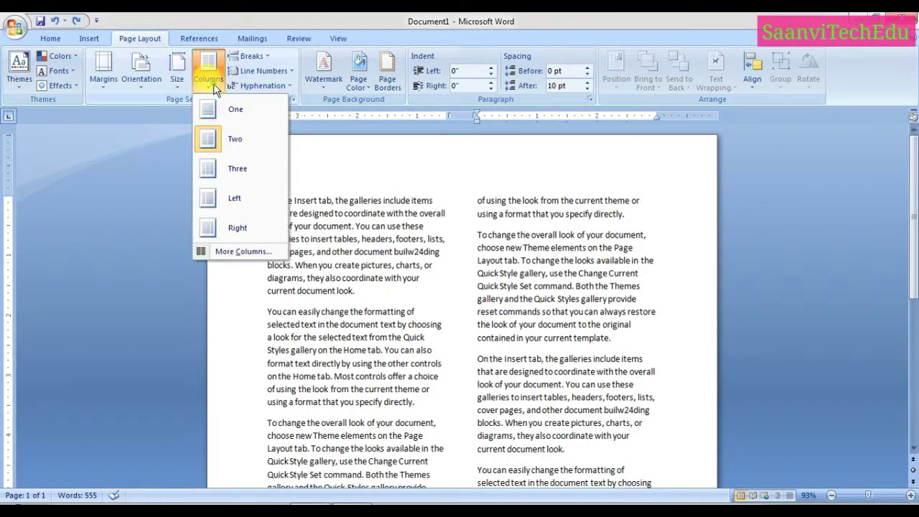
{"action": "left_click", "coordinate": [245, 208]}
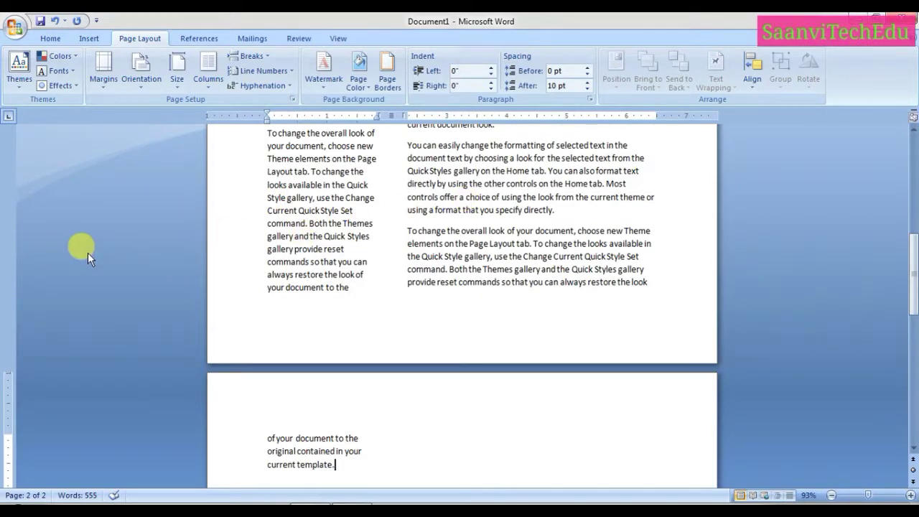
{"action": "left_click_drag", "start_coordinate": [911, 272], "coordinate": [910, 159]}
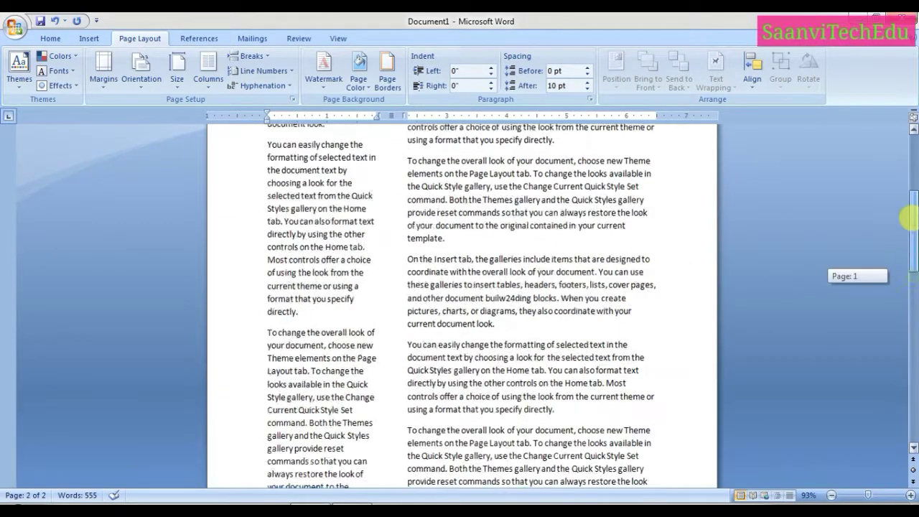
{"action": "mouse_move", "coordinate": [263, 200]}
{"action": "left_mouse_down"}
{"action": "mouse_move", "coordinate": [314, 209]}
{"action": "mouse_move", "coordinate": [358, 416]}
{"action": "left_mouse_up"}
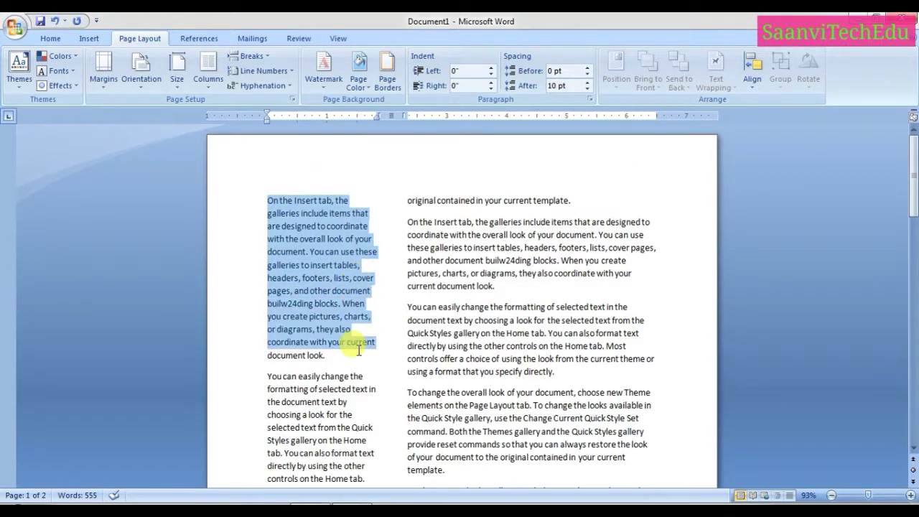
{"action": "left_click_drag", "start_coordinate": [407, 204], "coordinate": [639, 457]}
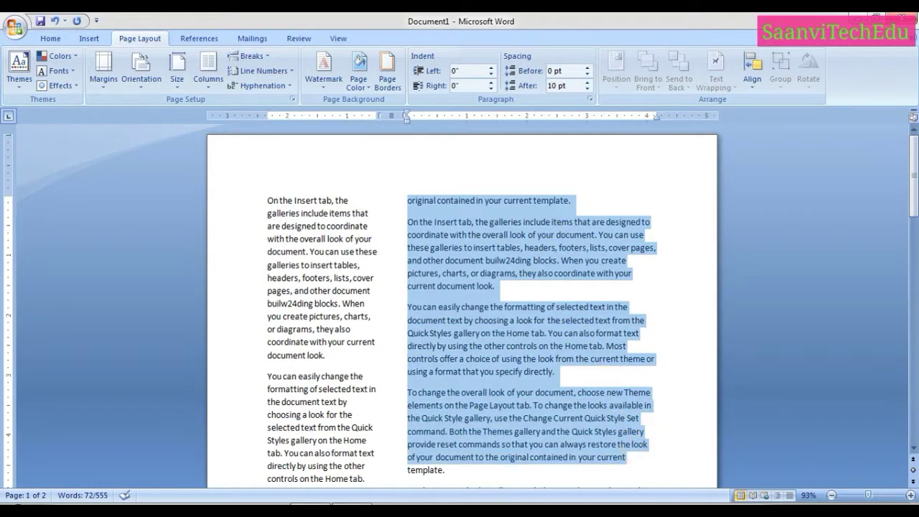
Apply the narrow-right Right columns layout to the selected text
{"action": "left_click", "coordinate": [216, 86]}
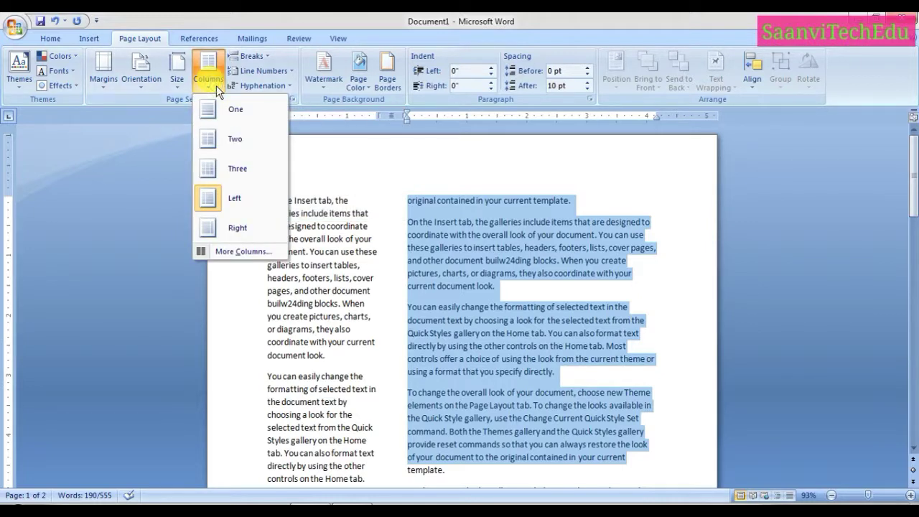
{"action": "left_click", "coordinate": [251, 228]}
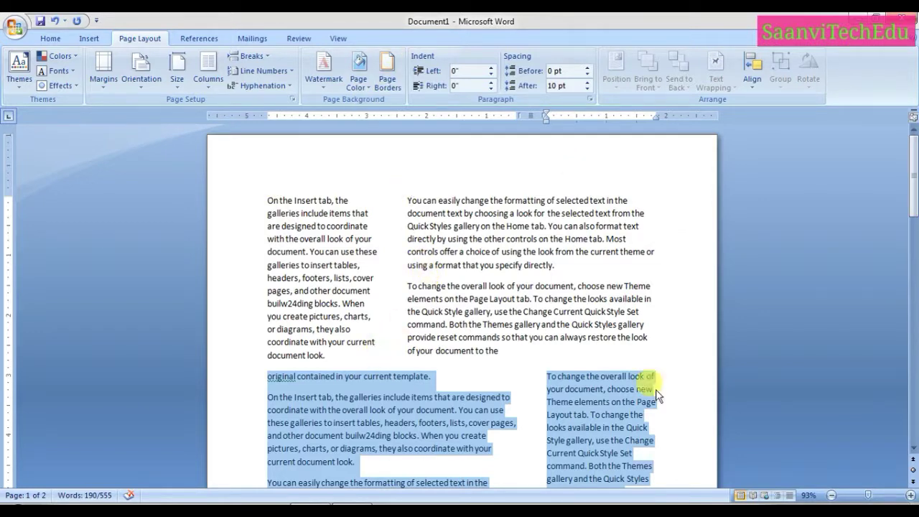
{"action": "left_click_drag", "start_coordinate": [908, 175], "coordinate": [908, 209]}
{"action": "left_click", "coordinate": [598, 239]}
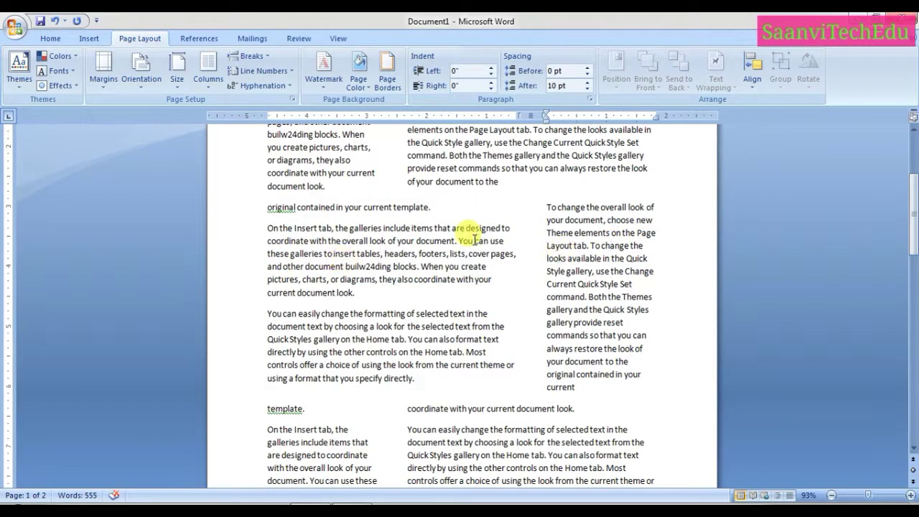
Make that section one column, then set the entire document in two equal columns
{"action": "left_click", "coordinate": [213, 76]}
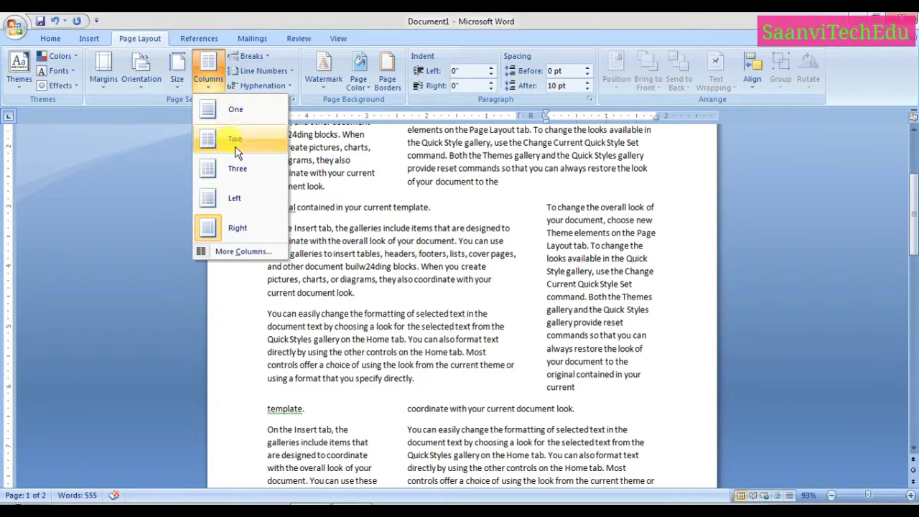
{"action": "left_click", "coordinate": [240, 114]}
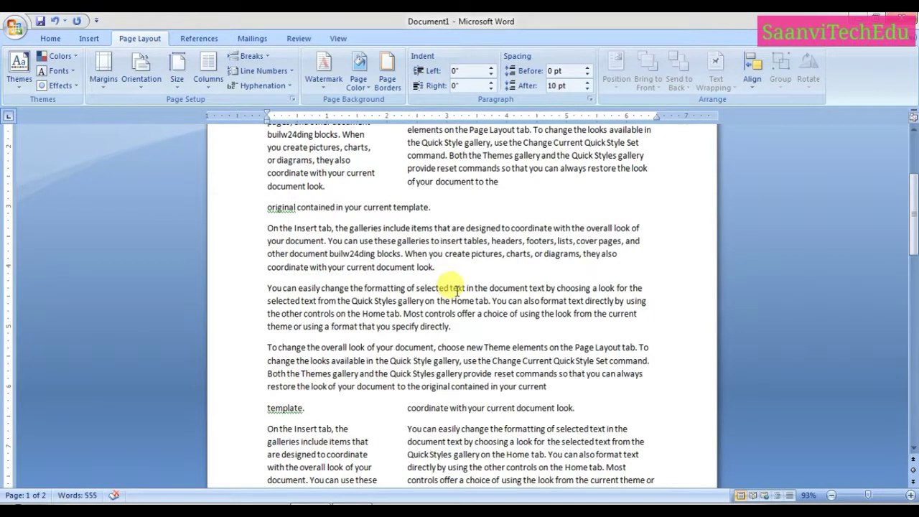
{"action": "key", "text": "ctrl+a"}
{"action": "left_click", "coordinate": [198, 74]}
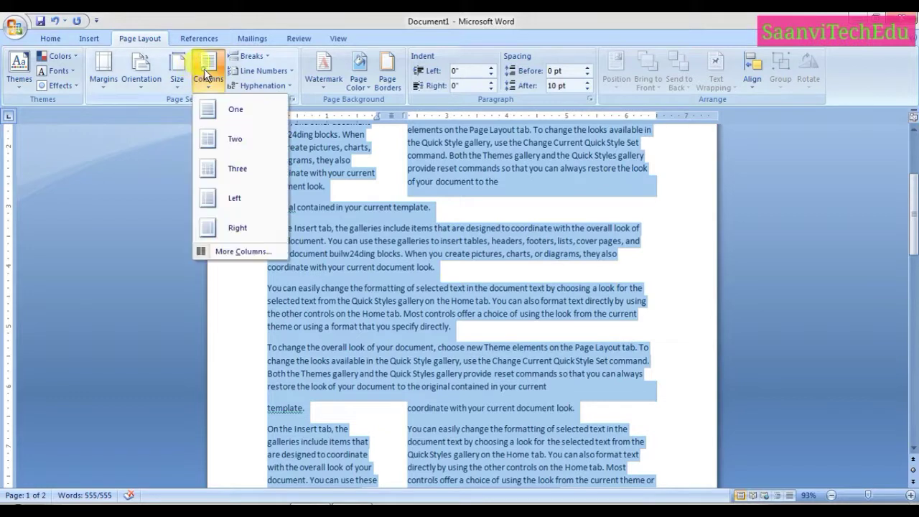
{"action": "left_click", "coordinate": [207, 139]}
{"action": "left_click", "coordinate": [662, 269]}
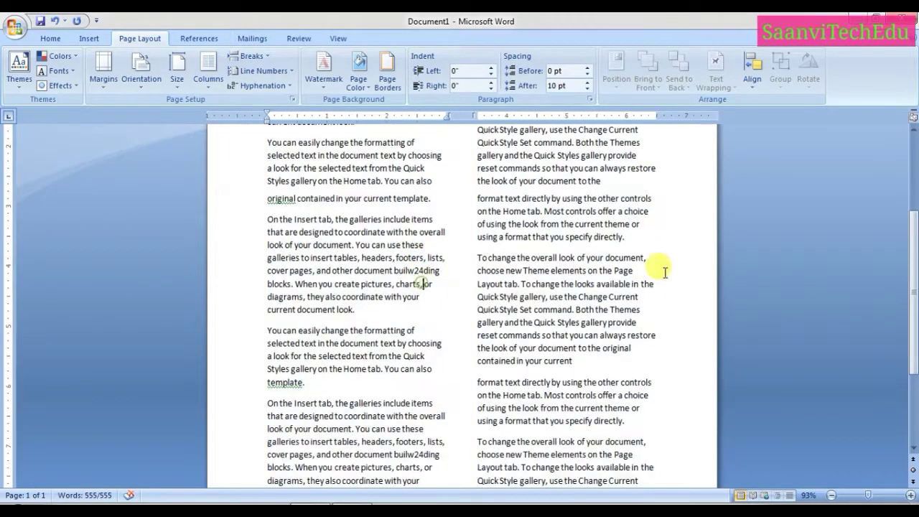
{"action": "left_click_drag", "start_coordinate": [913, 253], "coordinate": [912, 176]}
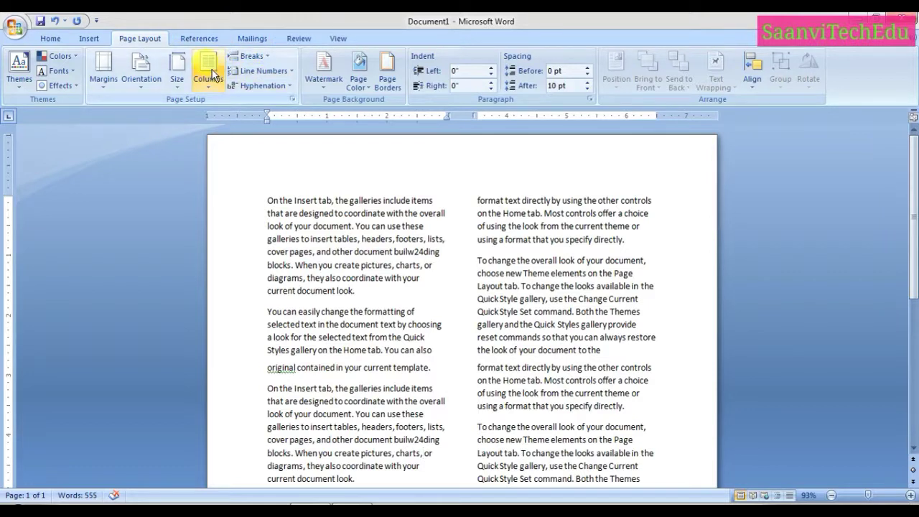
{"action": "left_click", "coordinate": [370, 278]}
{"action": "left_click", "coordinate": [247, 56]}
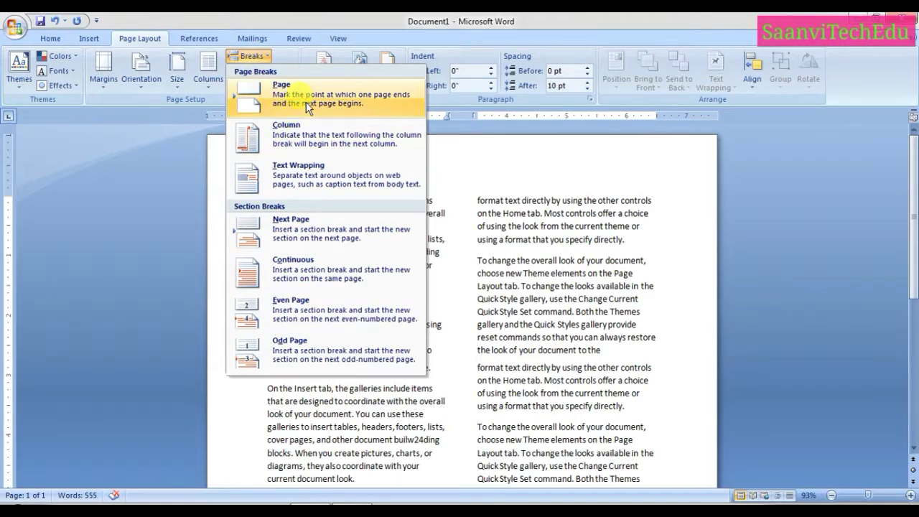
{"action": "left_click", "coordinate": [306, 105]}
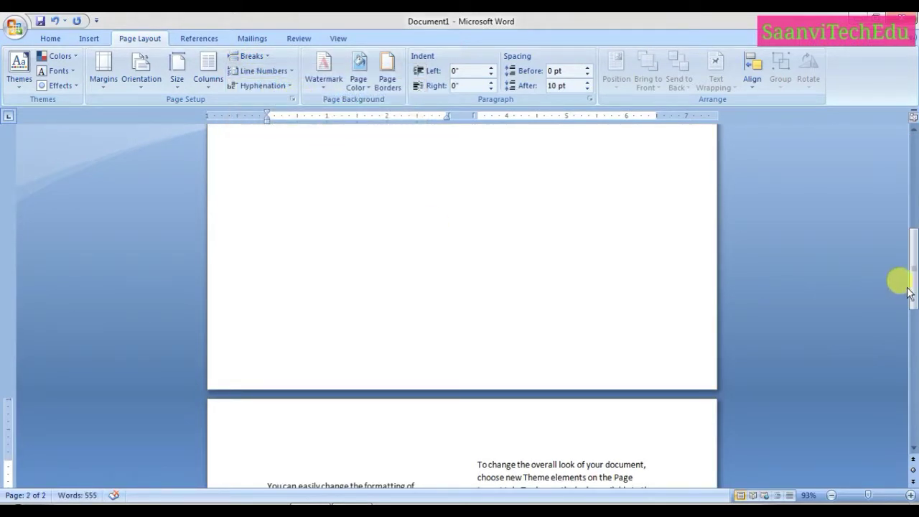
{"action": "left_click_drag", "start_coordinate": [910, 281], "coordinate": [904, 192]}
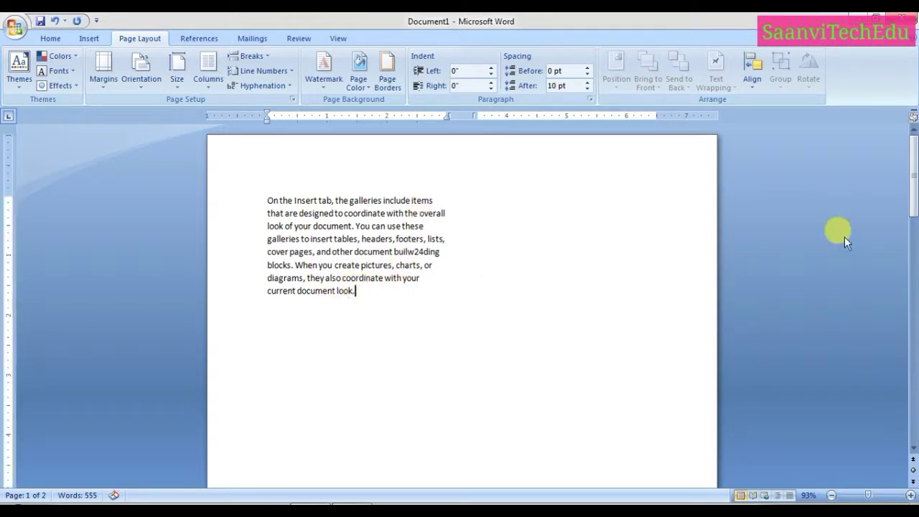
{"action": "mouse_move", "coordinate": [906, 176]}
{"action": "left_mouse_down"}
{"action": "mouse_move", "coordinate": [908, 395]}
{"action": "mouse_move", "coordinate": [908, 139]}
{"action": "left_mouse_up"}
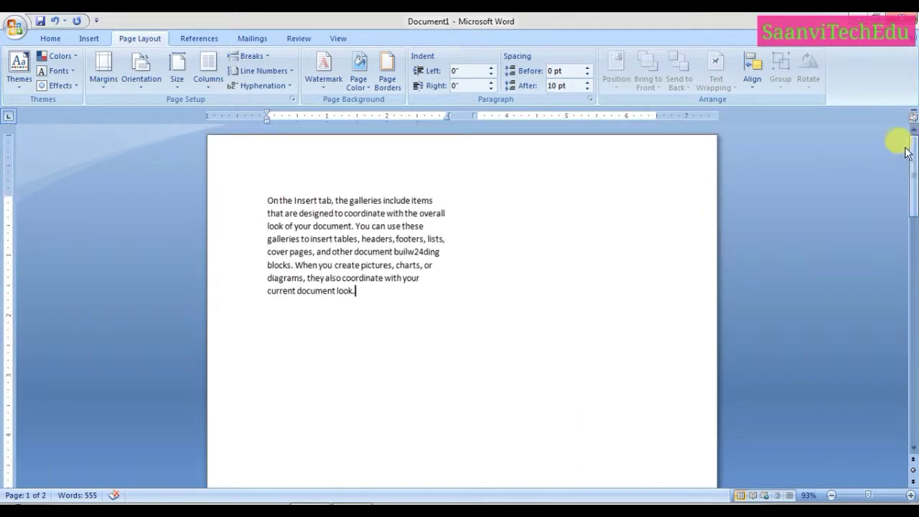
Check the Breaks list, then delete everything after the second paragraph, leaving 86 words
{"action": "left_click", "coordinate": [259, 58]}
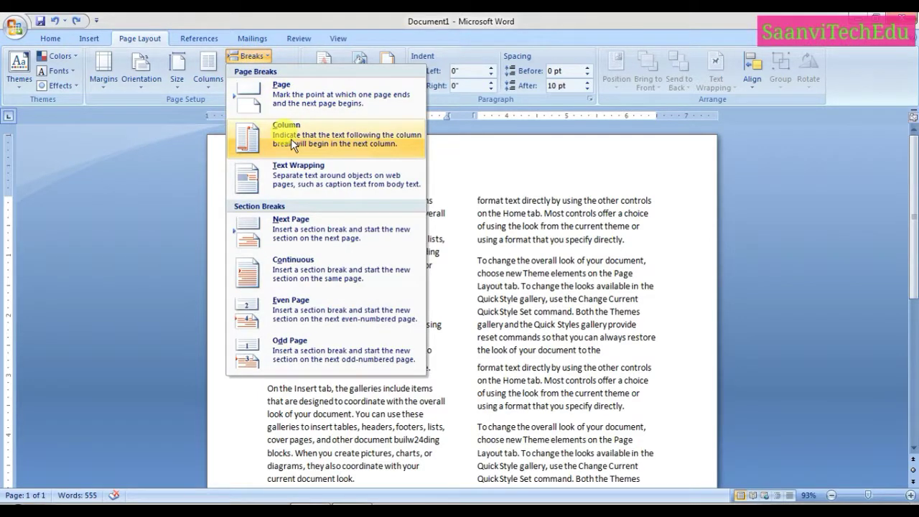
{"action": "left_click", "coordinate": [431, 240]}
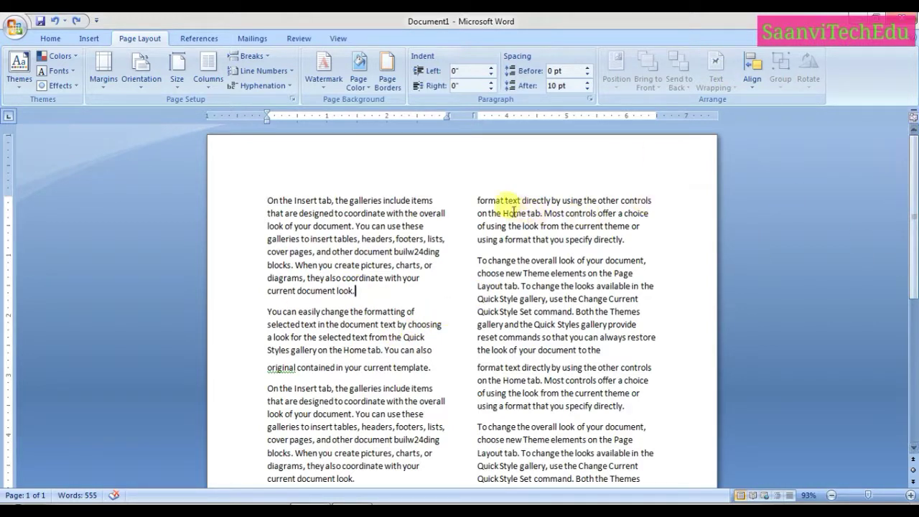
{"action": "left_click_drag", "start_coordinate": [477, 200], "coordinate": [640, 435]}
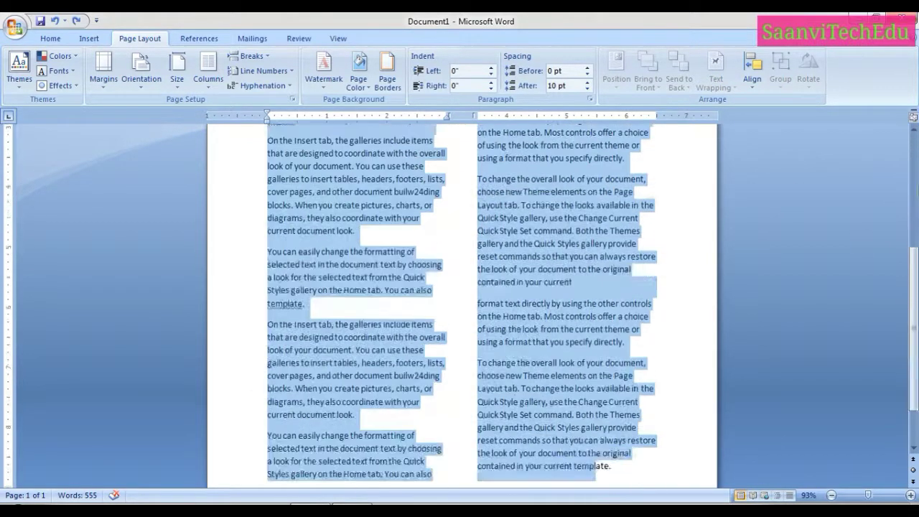
{"action": "key", "text": "Delete"}
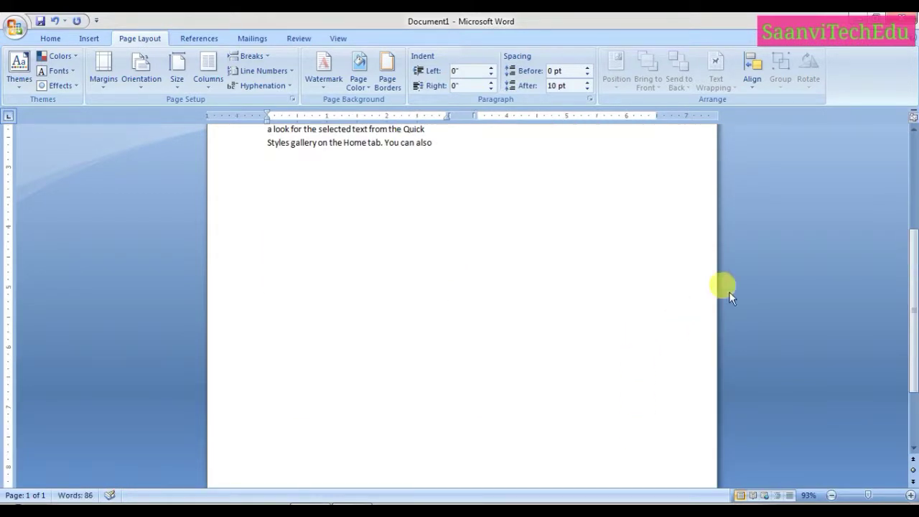
{"action": "left_click_drag", "start_coordinate": [912, 316], "coordinate": [910, 180]}
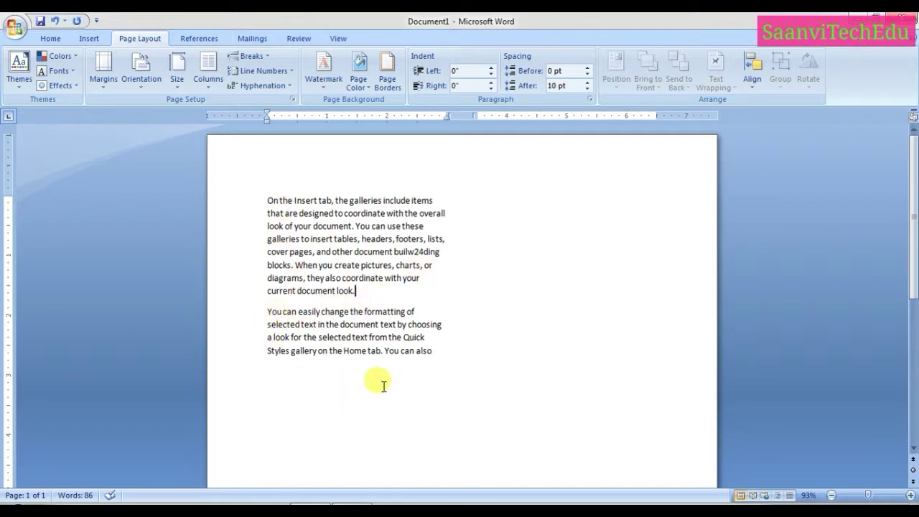
Insert a column break after the first paragraph, pushing the second paragraph into the right column
{"action": "left_click", "coordinate": [253, 56]}
{"action": "left_click", "coordinate": [310, 143]}
{"action": "left_click", "coordinate": [424, 294]}
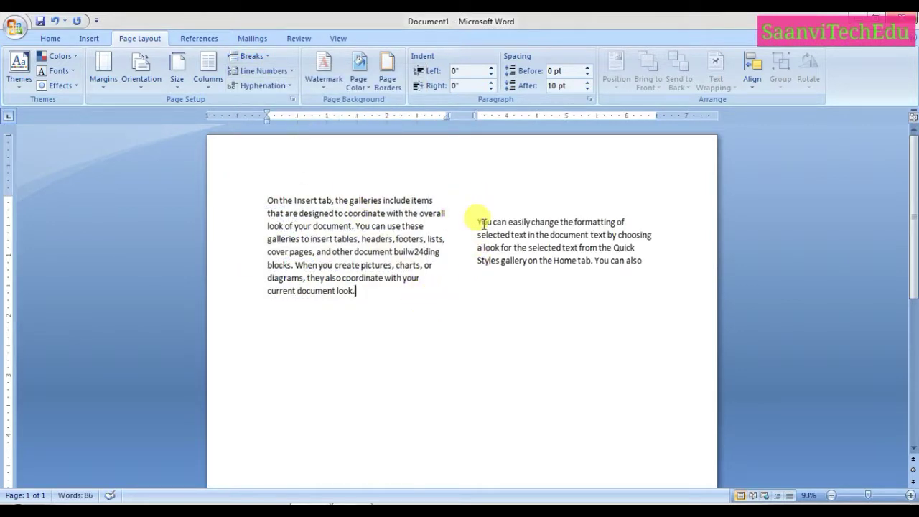
Replace the right-column paragraph with a text-wrapping break, leaving only the first paragraph
{"action": "left_click_drag", "start_coordinate": [478, 220], "coordinate": [659, 287]}
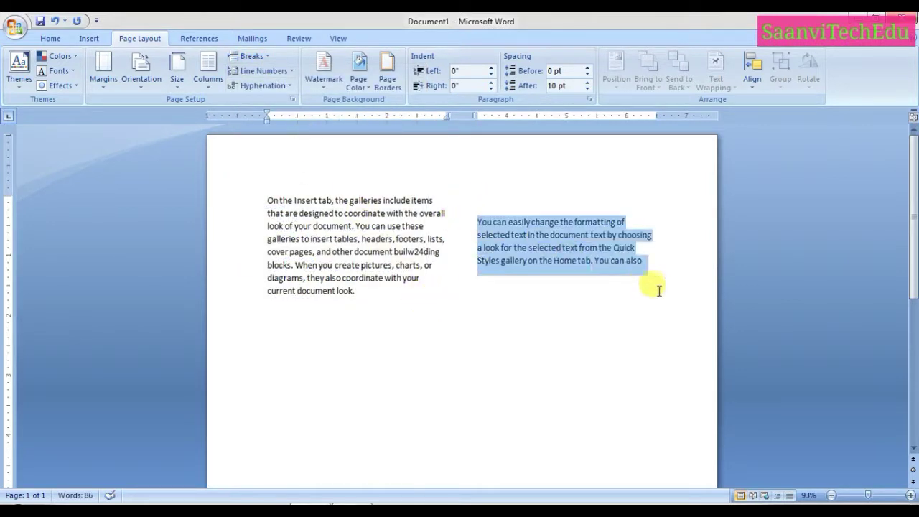
{"action": "left_click", "coordinate": [256, 55]}
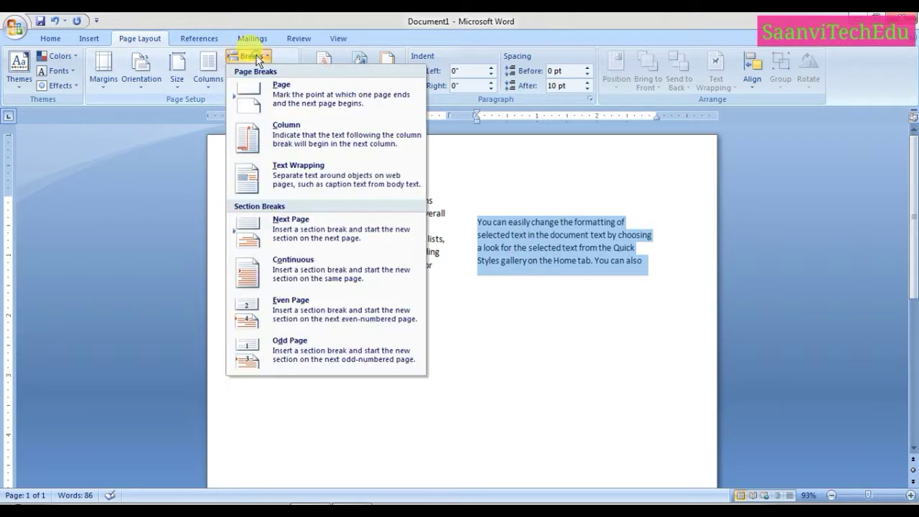
{"action": "left_click", "coordinate": [309, 172]}
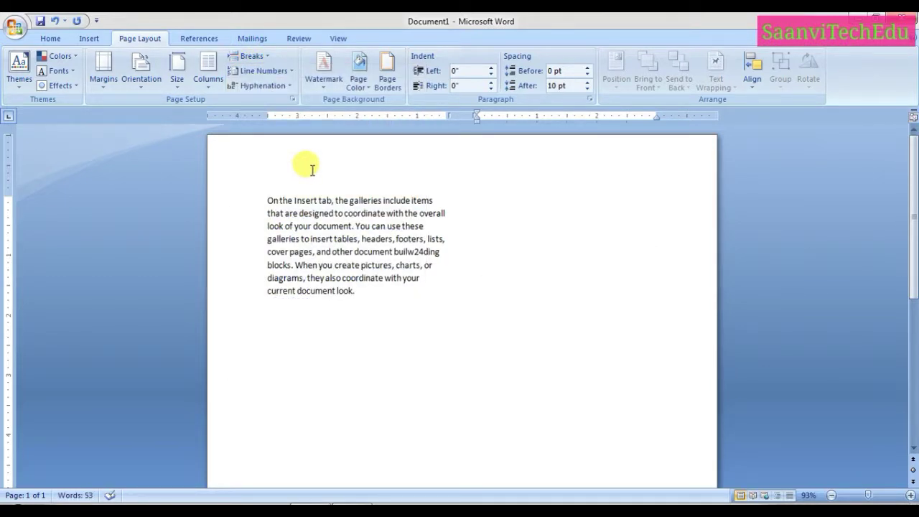
{"action": "left_click", "coordinate": [252, 56]}
{"action": "left_click", "coordinate": [309, 175]}
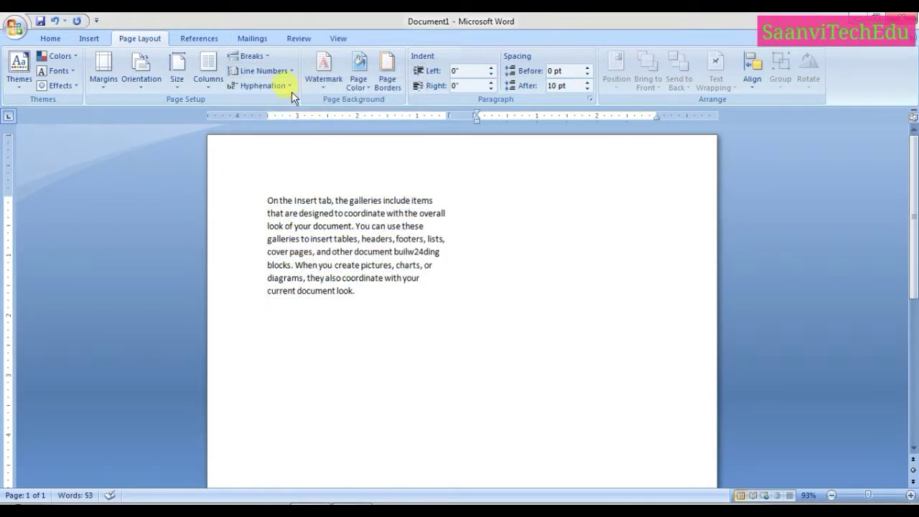
{"action": "left_click", "coordinate": [240, 56]}
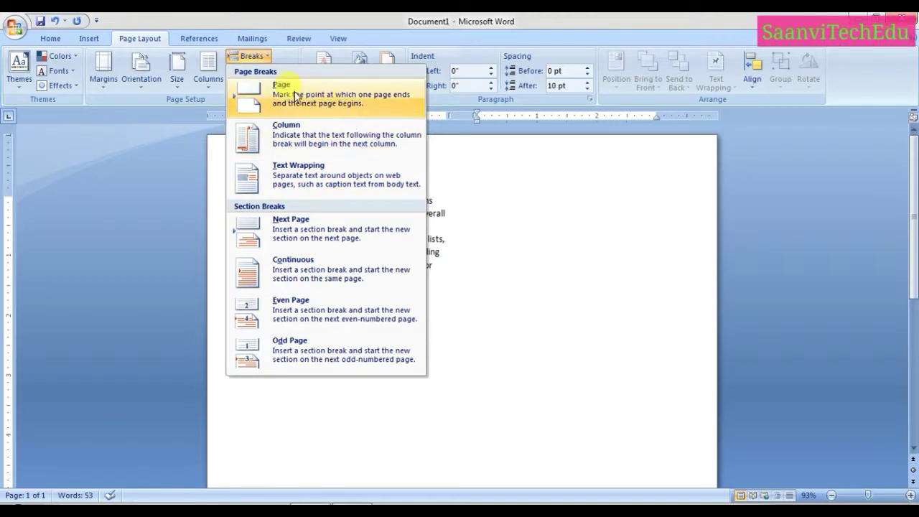
{"action": "left_click", "coordinate": [468, 280]}
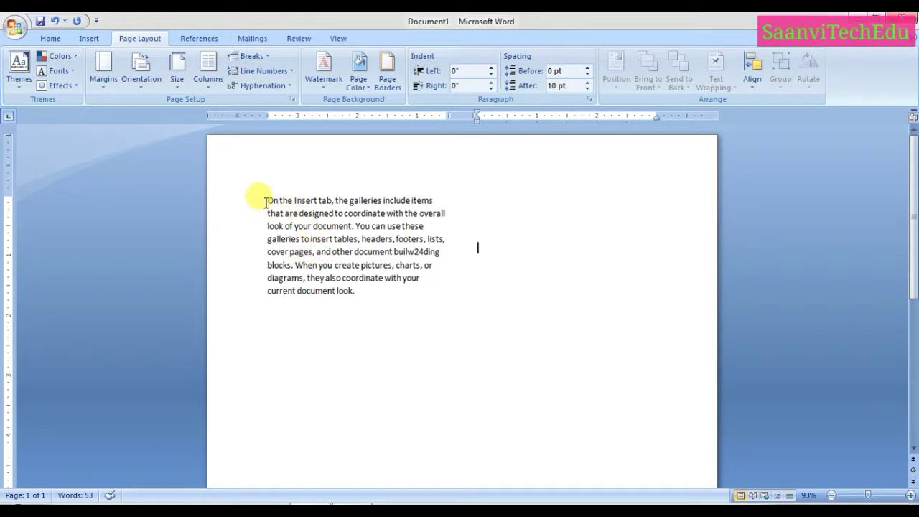
{"action": "left_click_drag", "start_coordinate": [268, 201], "coordinate": [415, 201]}
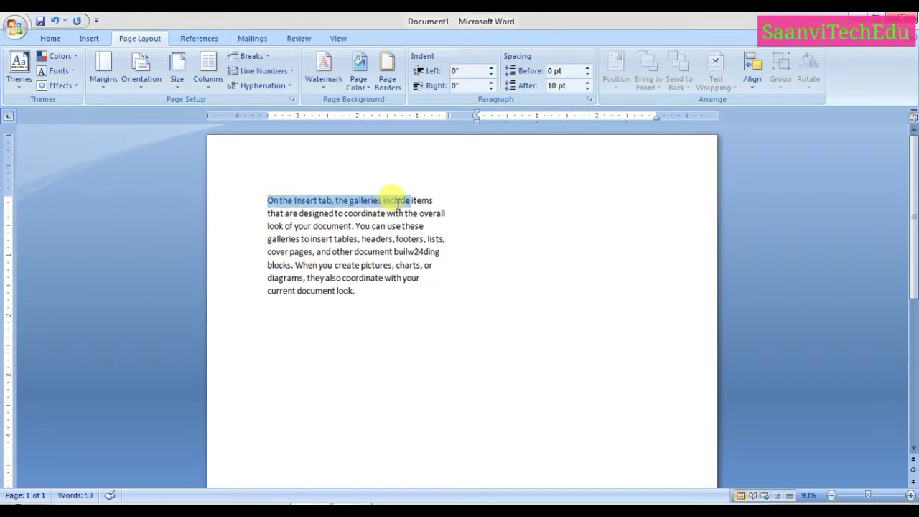
{"action": "left_click_drag", "start_coordinate": [428, 201], "coordinate": [432, 202]}
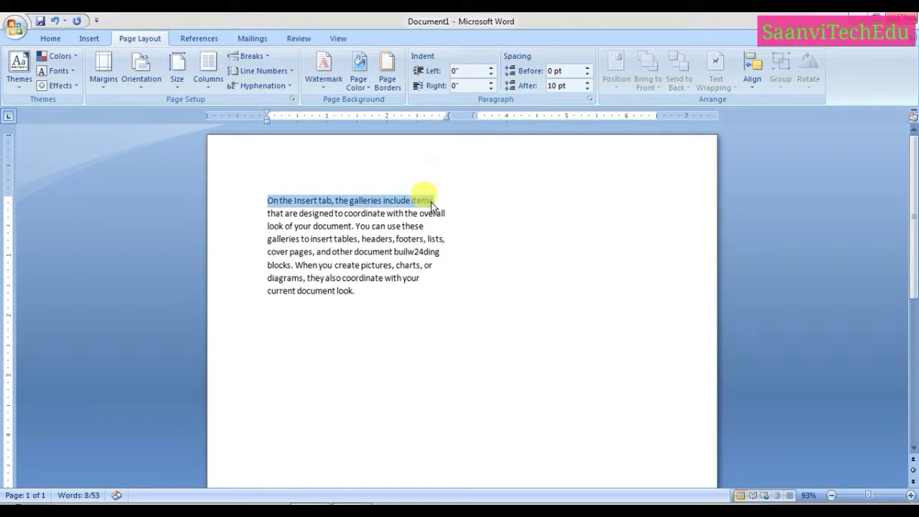
{"action": "left_click", "coordinate": [353, 361]}
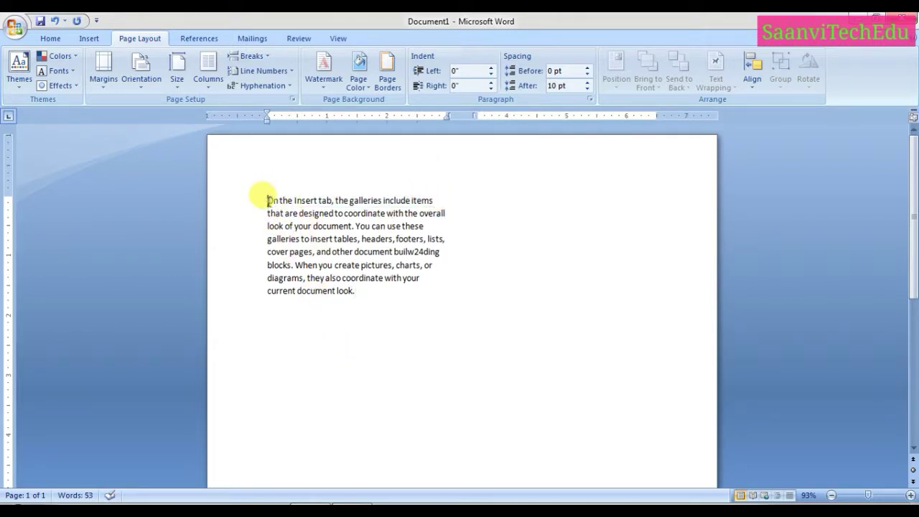
{"action": "left_click_drag", "start_coordinate": [267, 200], "coordinate": [396, 313]}
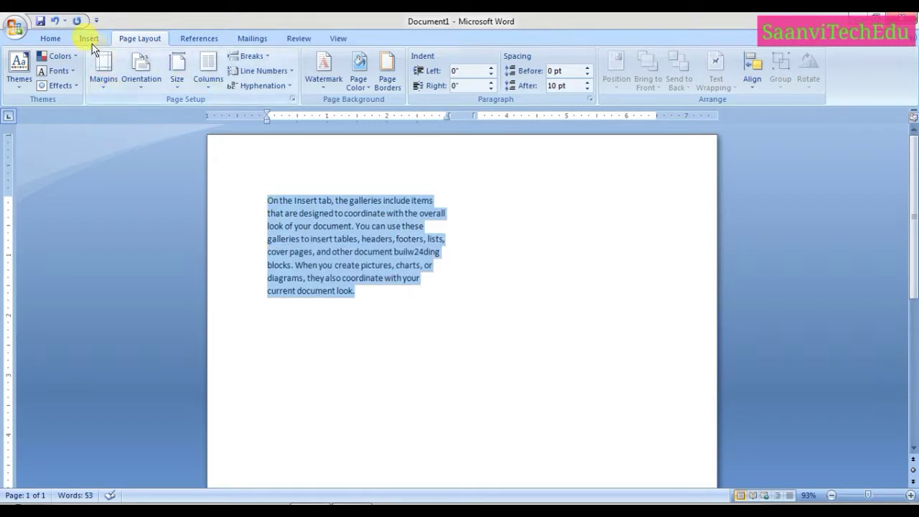
Set the selected 53-word paragraph's font size to 18 pt
{"action": "left_click", "coordinate": [50, 38]}
{"action": "left_click", "coordinate": [224, 62]}
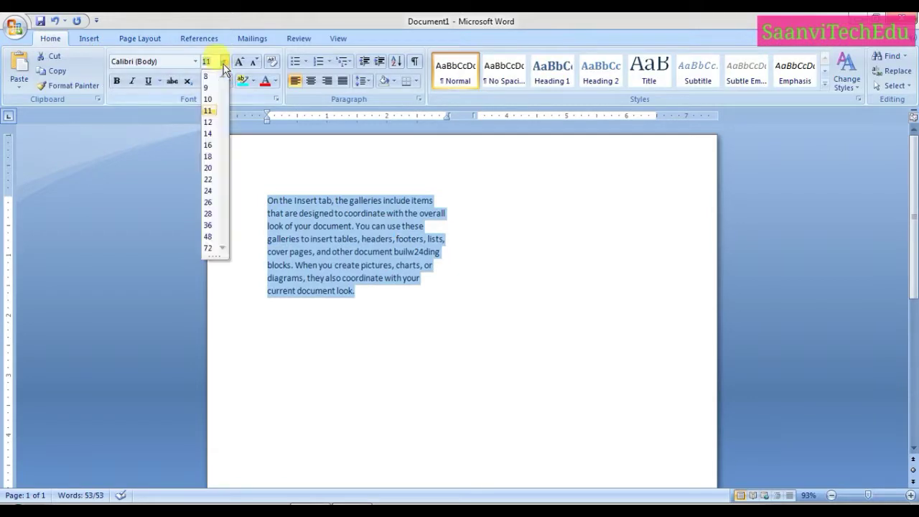
{"action": "left_click", "coordinate": [207, 156]}
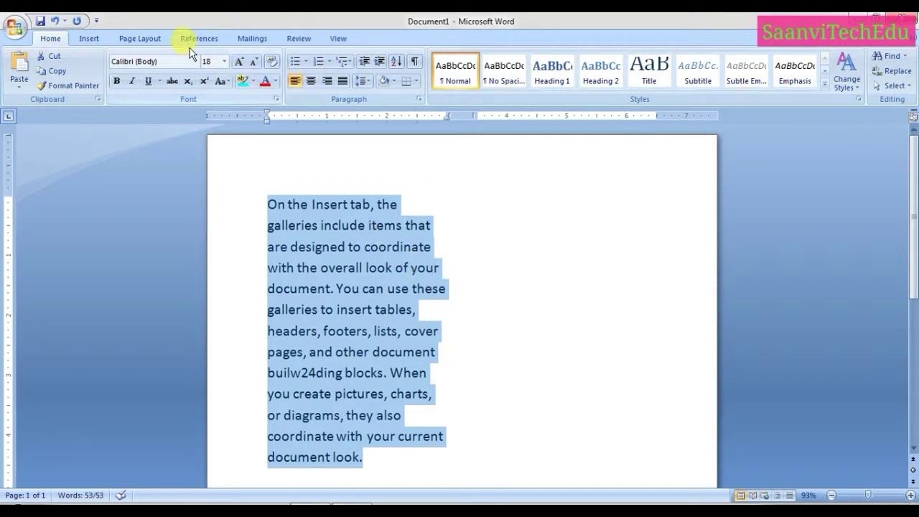
{"action": "left_click", "coordinate": [144, 38]}
{"action": "left_click", "coordinate": [261, 86]}
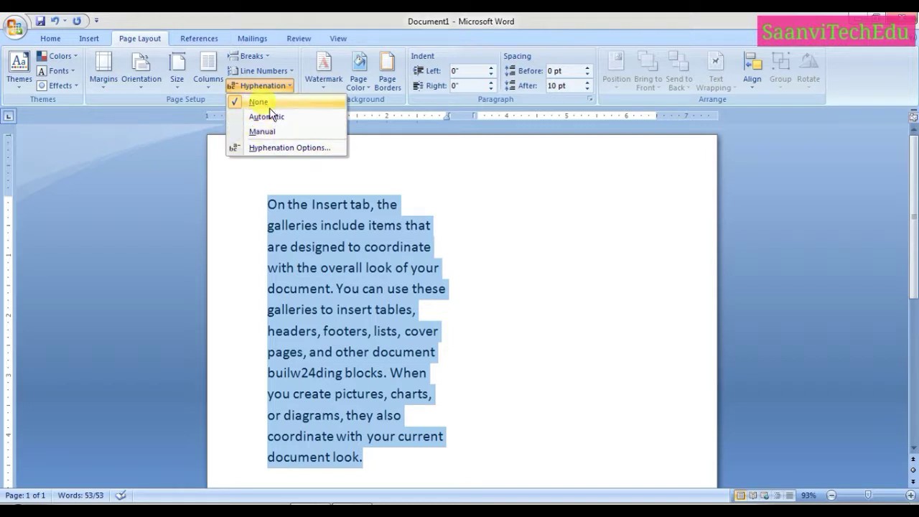
Switch hyphenation to Automatic so words like 'galleries' and 'document' break at line ends
{"action": "left_click", "coordinate": [279, 118]}
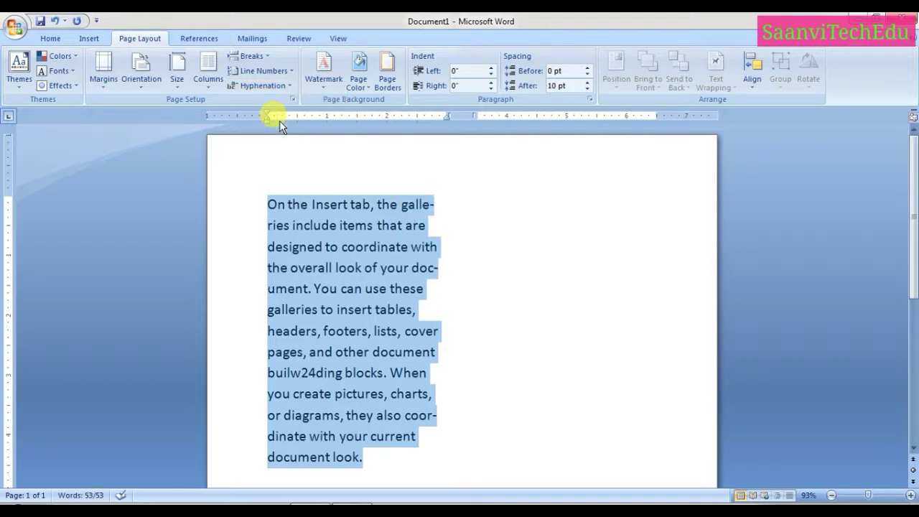